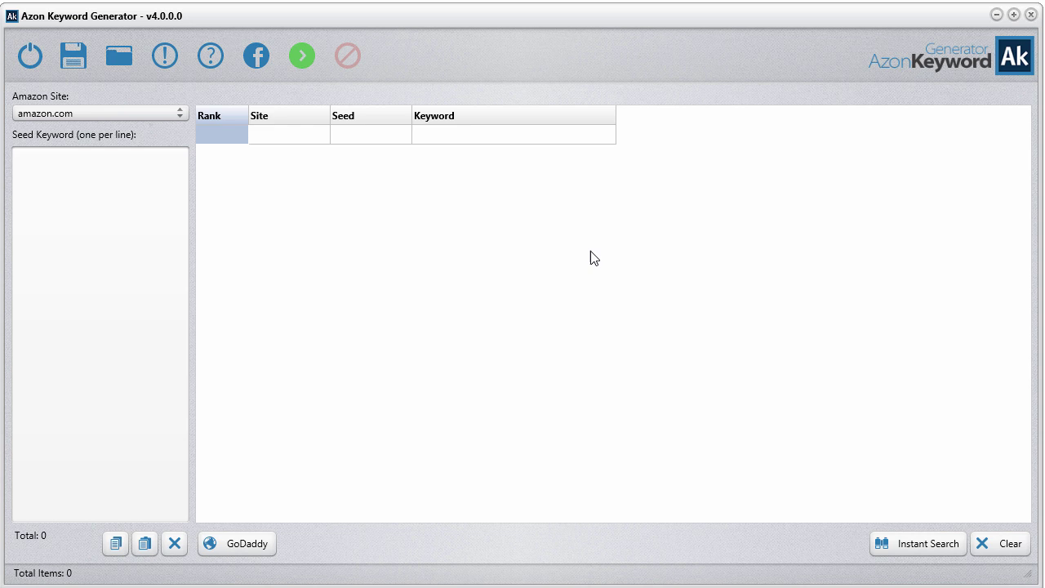
# Enter the seed keywords ipod, ipad and iphone on separate lines and start the keyword search on amazon.com.
pyautogui.click(921, 545)
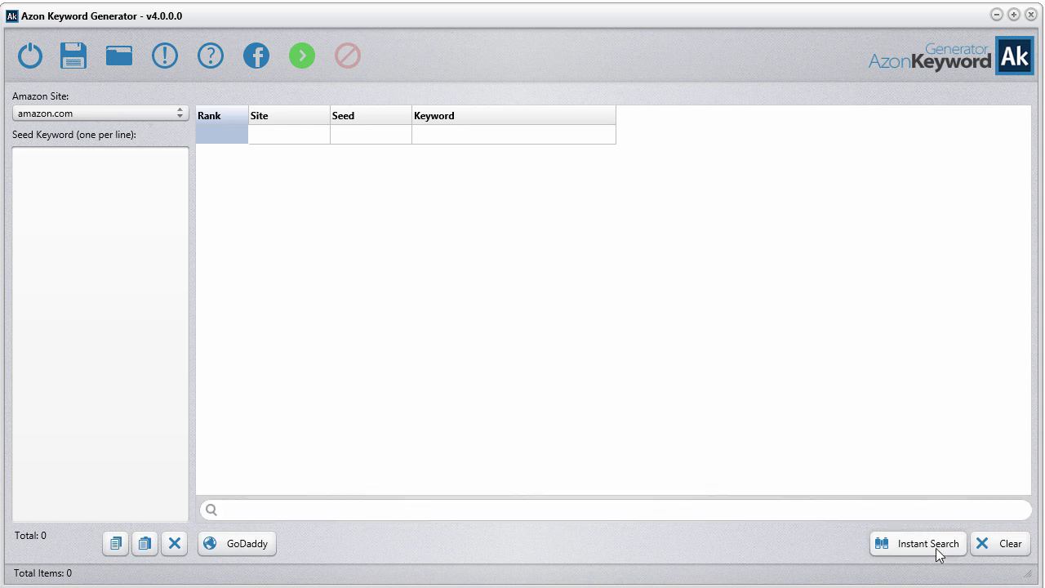
pyautogui.click(936, 548)
pyautogui.click(161, 245)
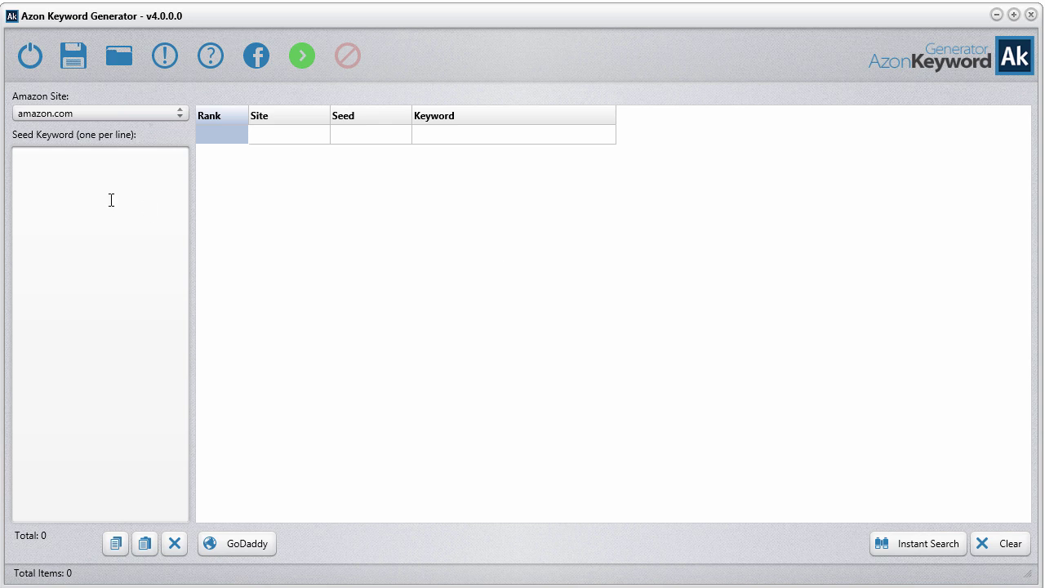
pyautogui.write('ipod')
pyautogui.write('ipad')
pyautogui.write('iphon')
pyautogui.press('BackSpace')
pyautogui.press('BackSpace')
pyautogui.press('BackSpace')
pyautogui.write('hone')
pyautogui.click(296, 59)
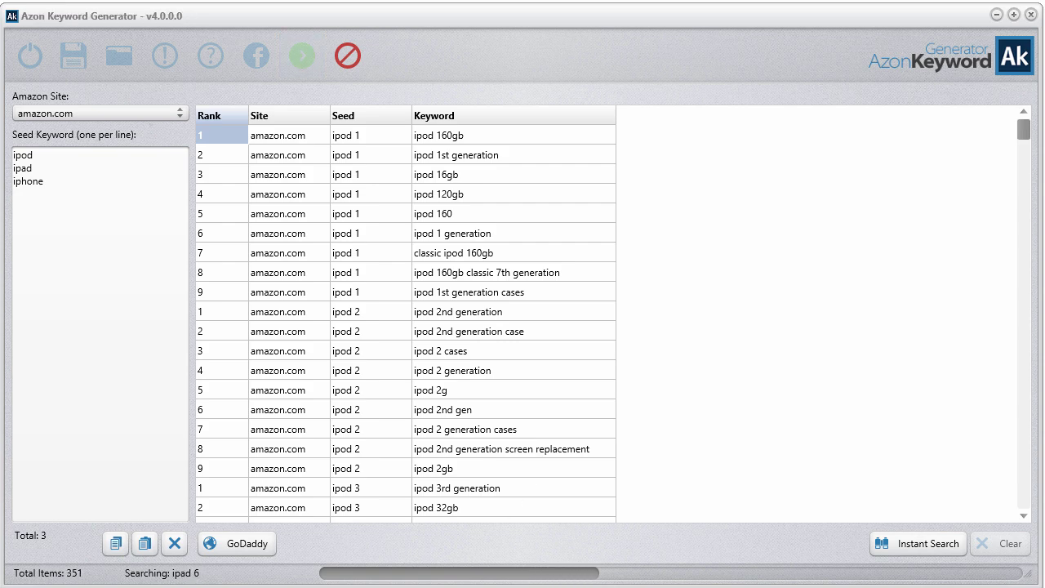
# Switch to the browser, open amazon.com and look up the search suggestions for "ipod", "ipod a" and "ipod b".
pyautogui.click(269, 37)
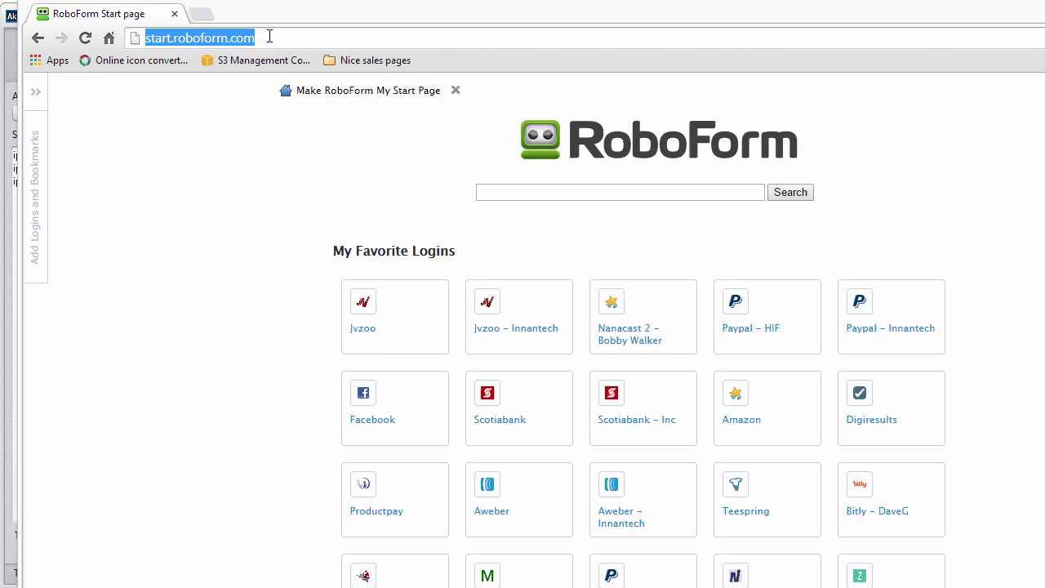
pyautogui.write('amazon')
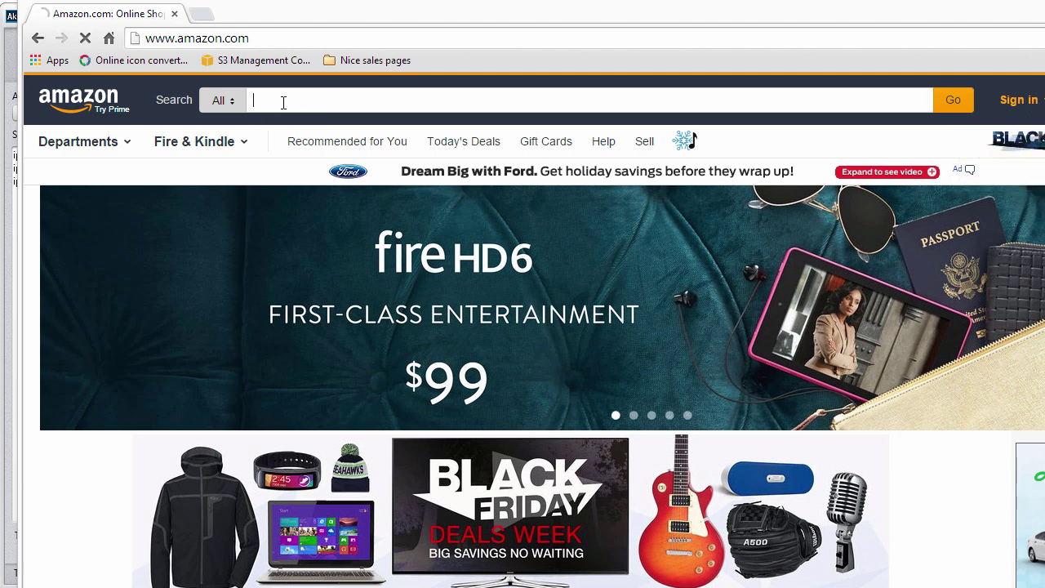
pyautogui.write('ipod')
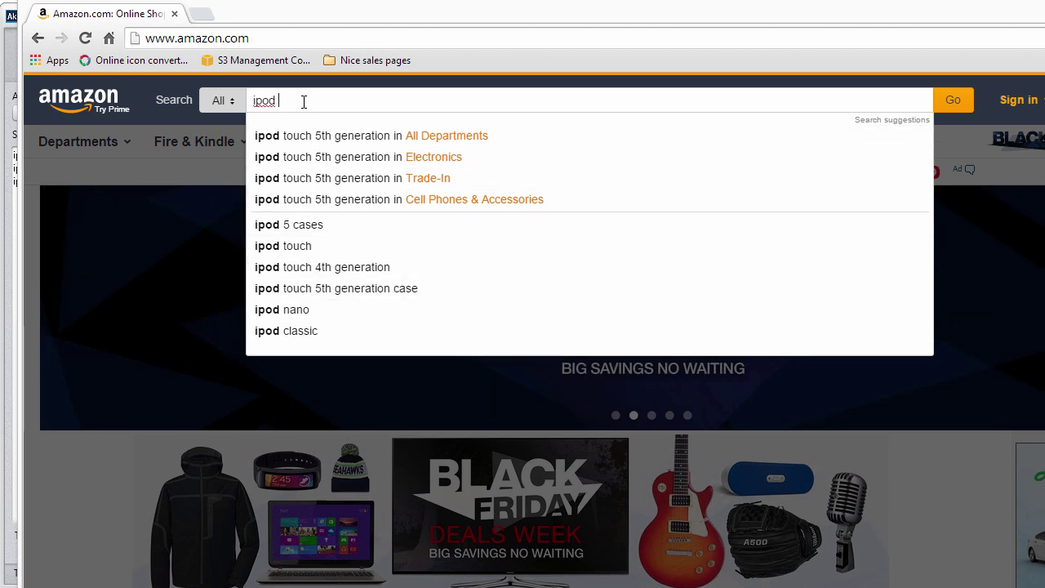
pyautogui.write('a')
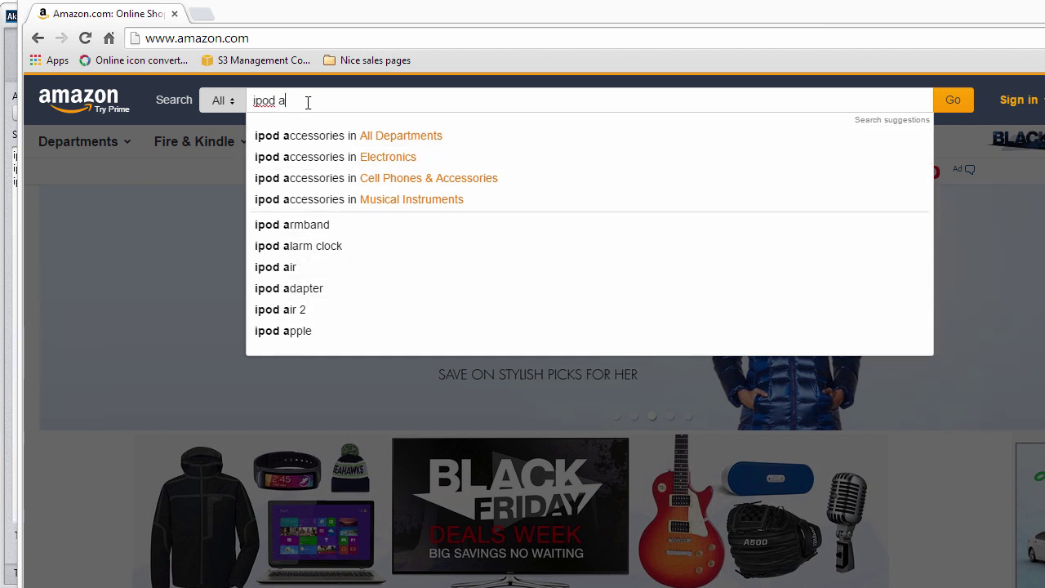
pyautogui.press('BackSpace')
pyautogui.write('b')
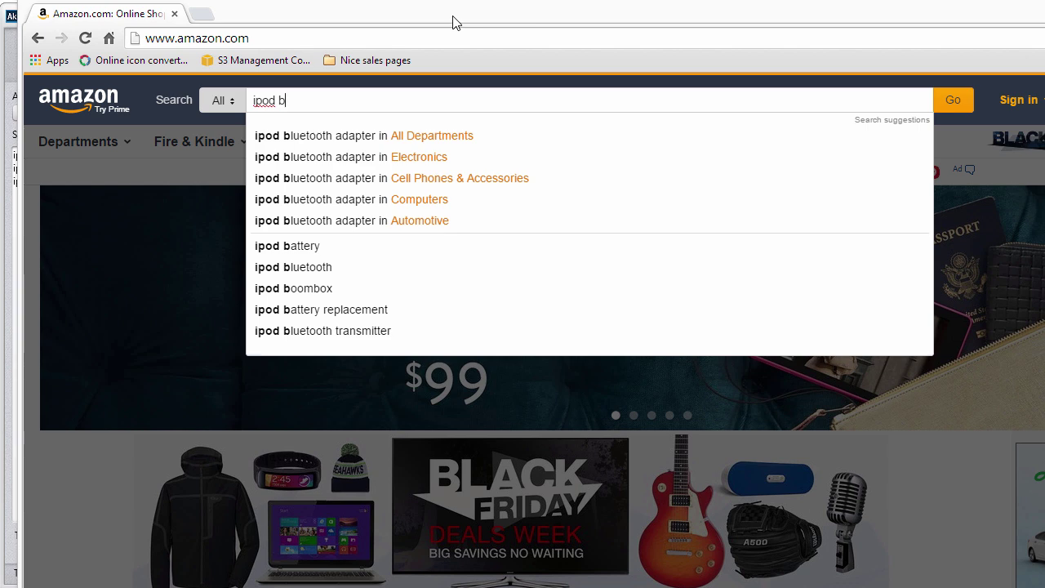
# Switch back to Azon Keyword Generator and examine the seeds, keywords and ranks of the "ipod 1" results.
pyautogui.moveTo(420, 5); pyautogui.dragTo(539, 0)
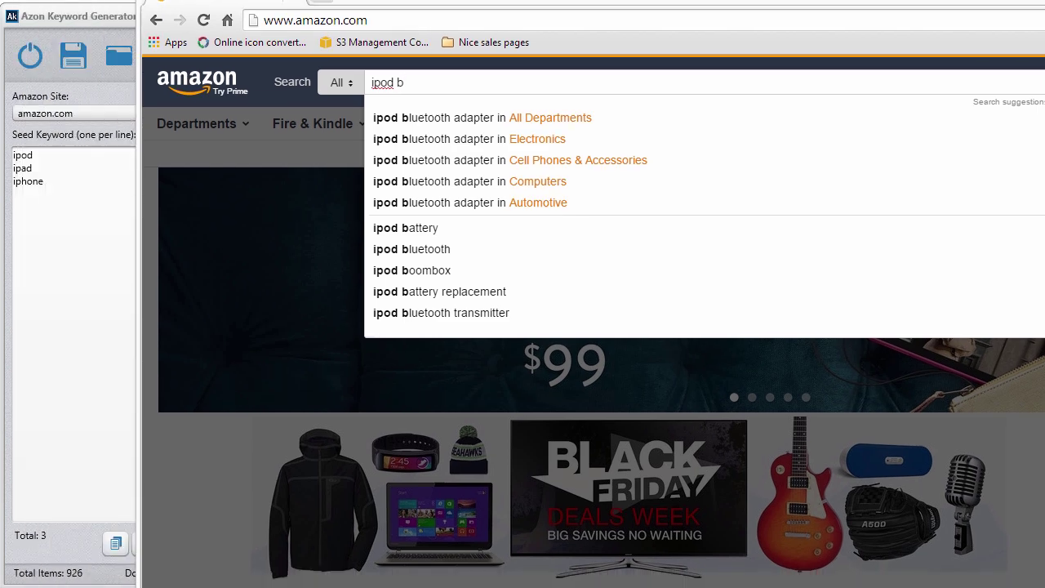
pyautogui.hotkey('alt', 'Tab')
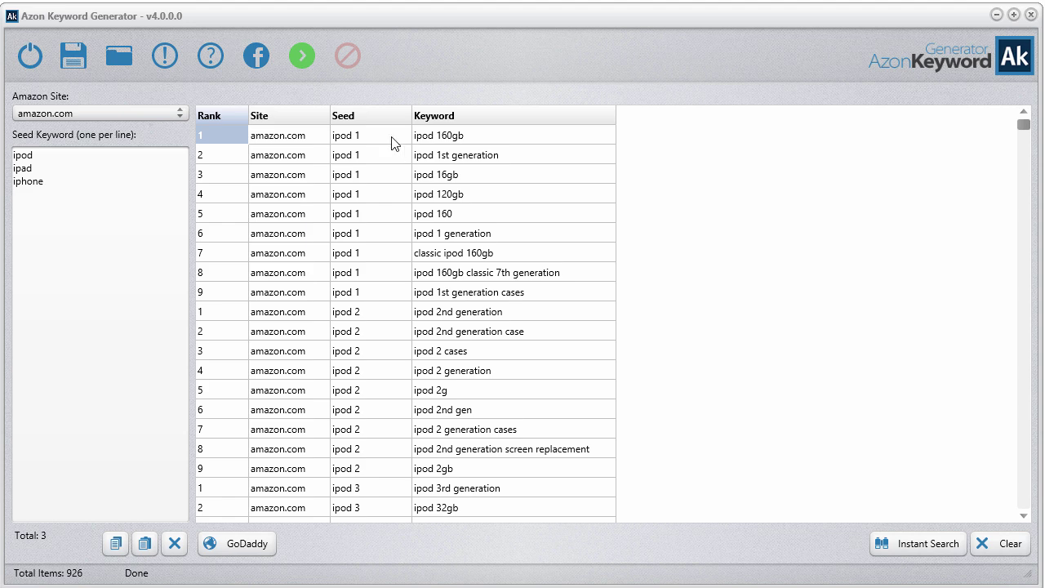
pyautogui.click(361, 137)
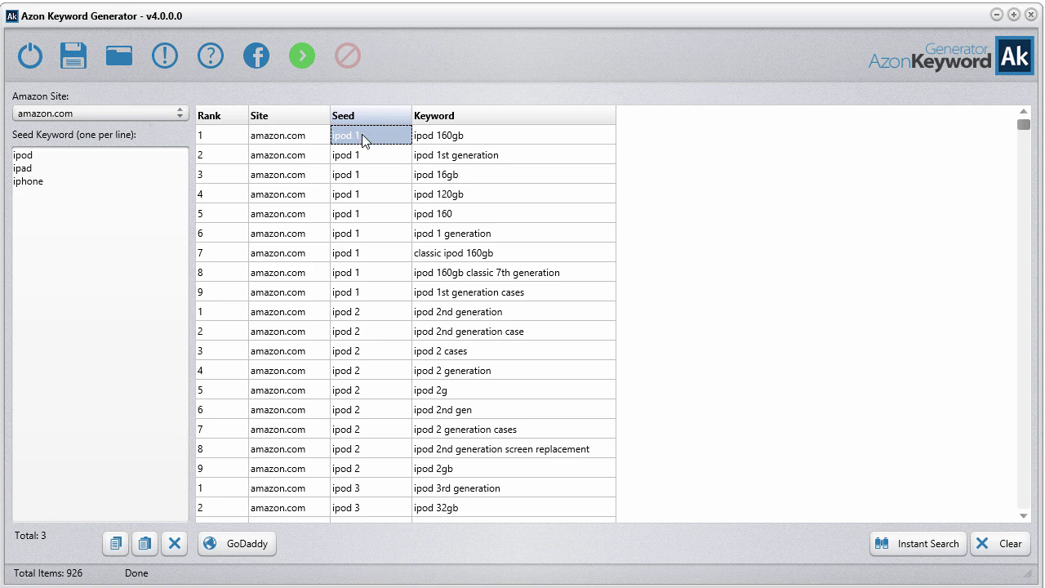
pyautogui.moveTo(438, 145); pyautogui.dragTo(442, 333)
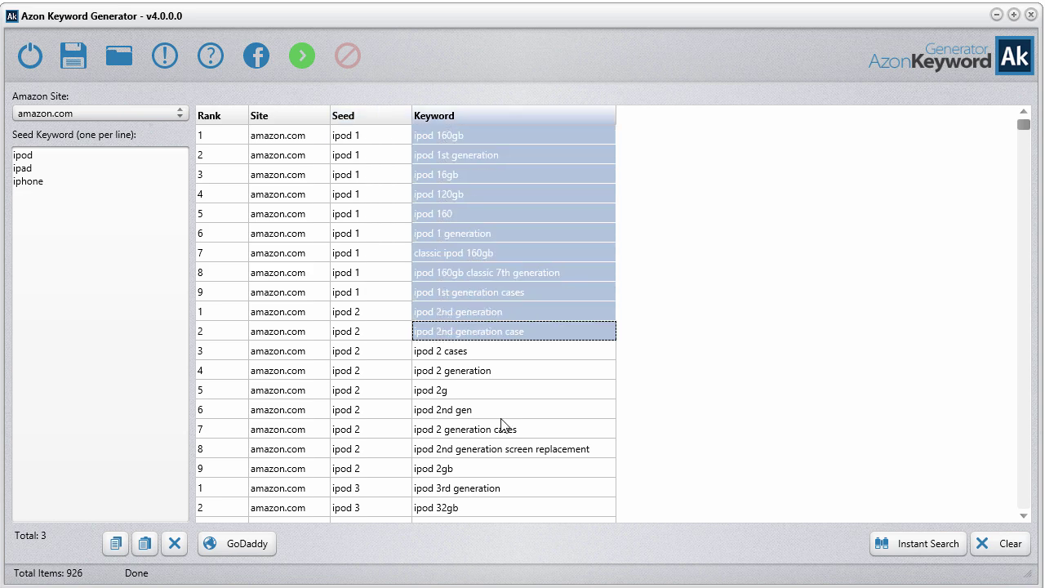
pyautogui.click(365, 136)
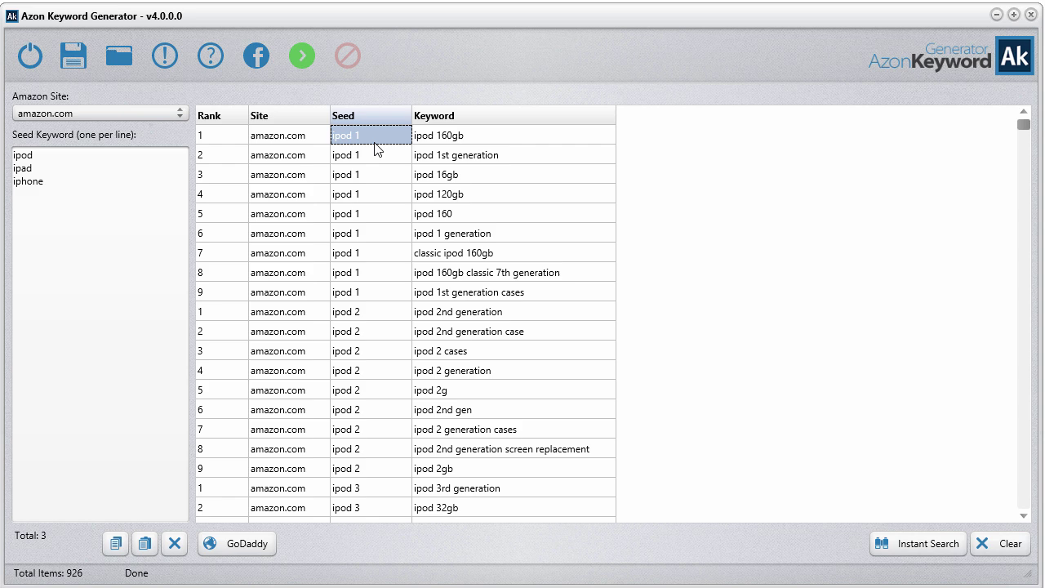
pyautogui.moveTo(205, 137); pyautogui.dragTo(217, 294)
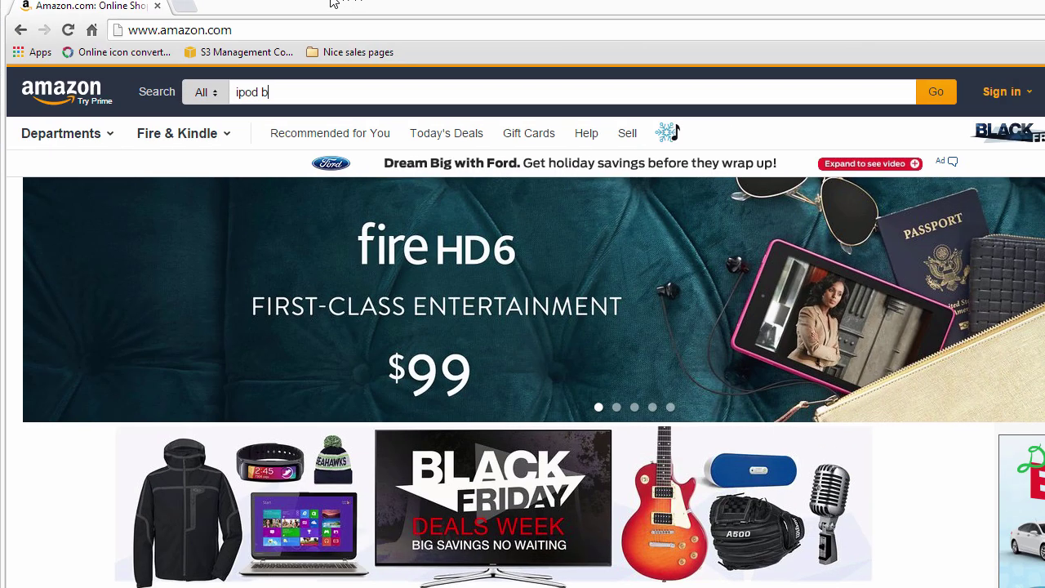
# Look up Amazon's search suggestions for "ipod 1" in the browser and compare them with the generator's keyword list.
pyautogui.press('BackSpace')
pyautogui.write('1')
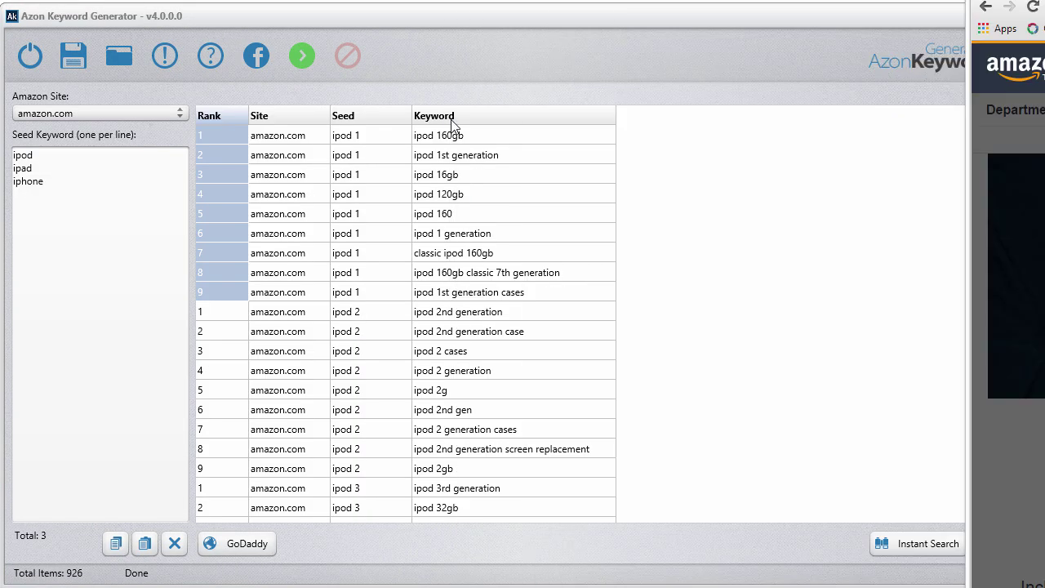
pyautogui.click(480, 160)
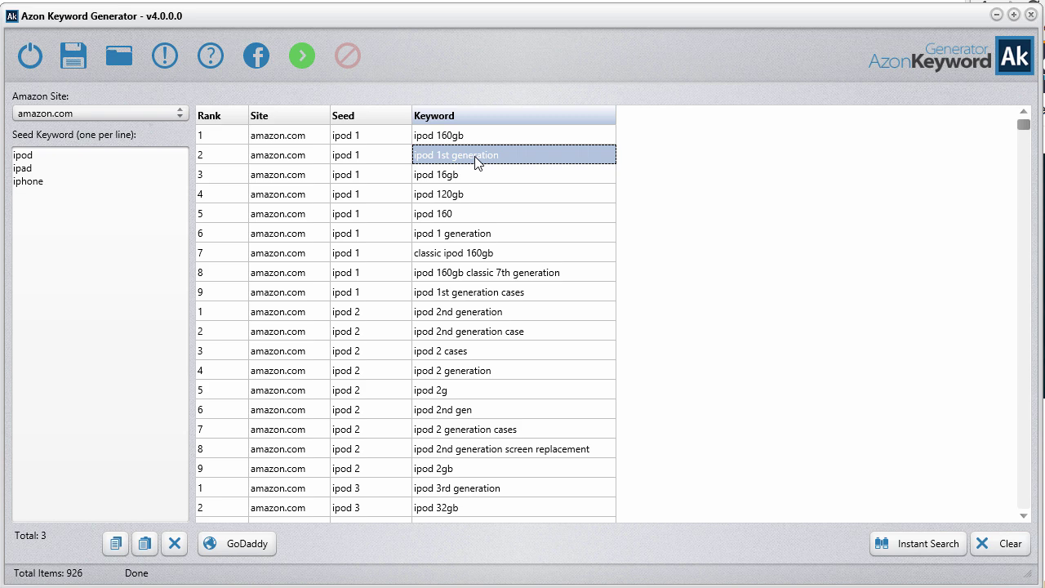
pyautogui.click(445, 139)
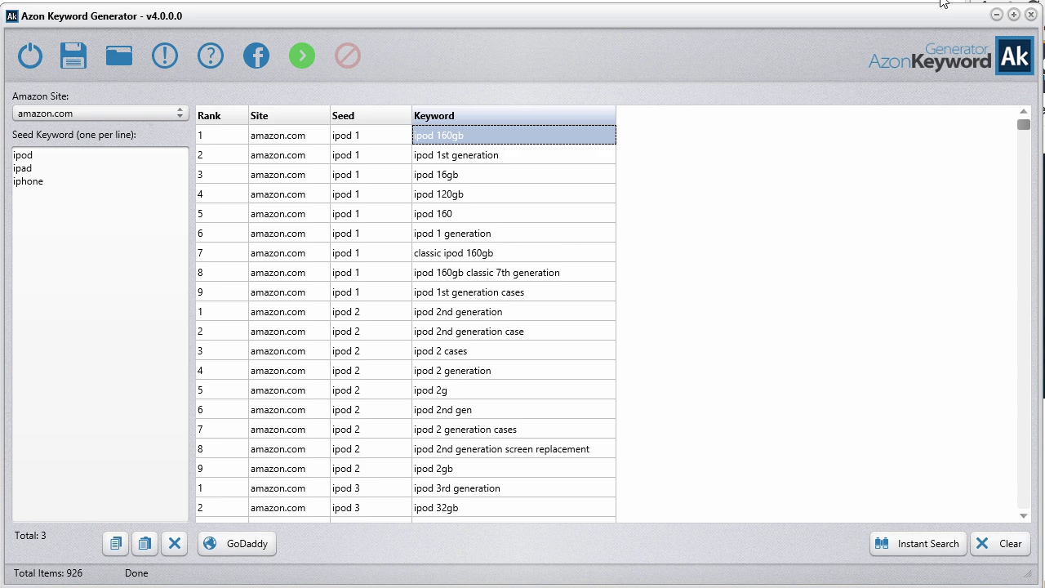
pyautogui.moveTo(450, 141); pyautogui.dragTo(440, 282)
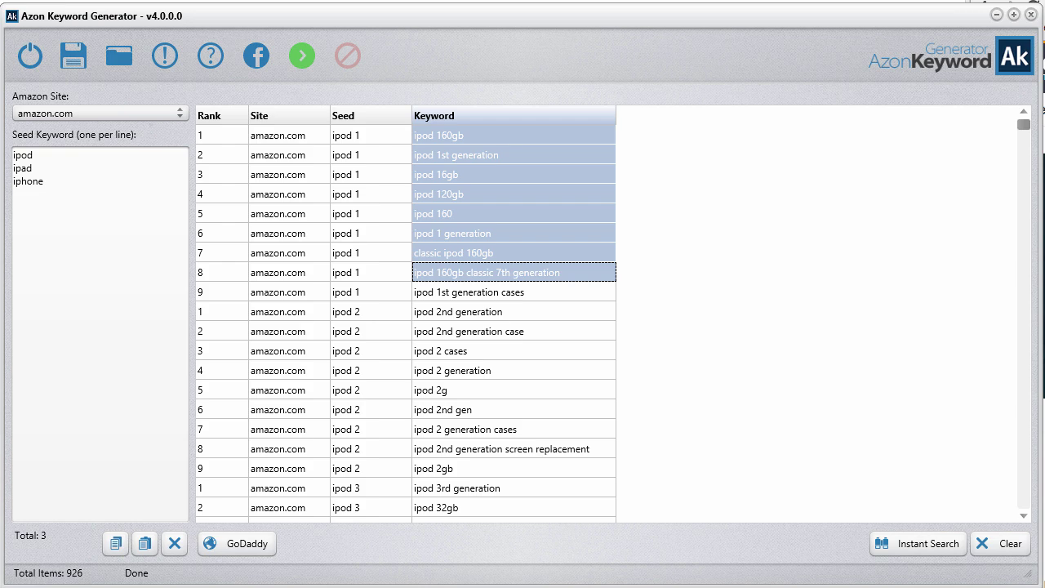
pyautogui.click(811, 7)
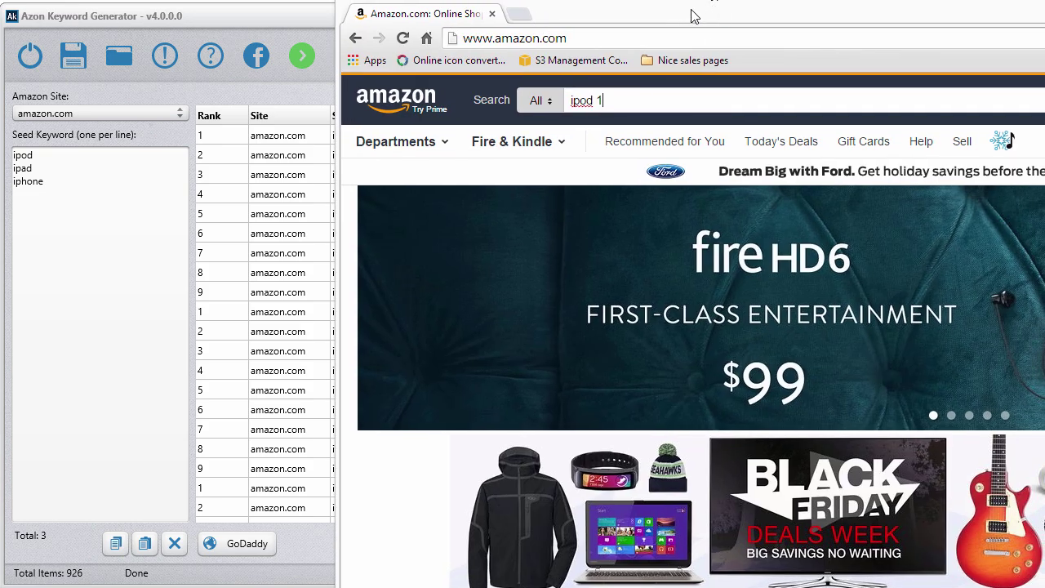
pyautogui.hotkey('alt', 'Tab')
pyautogui.click(469, 139)
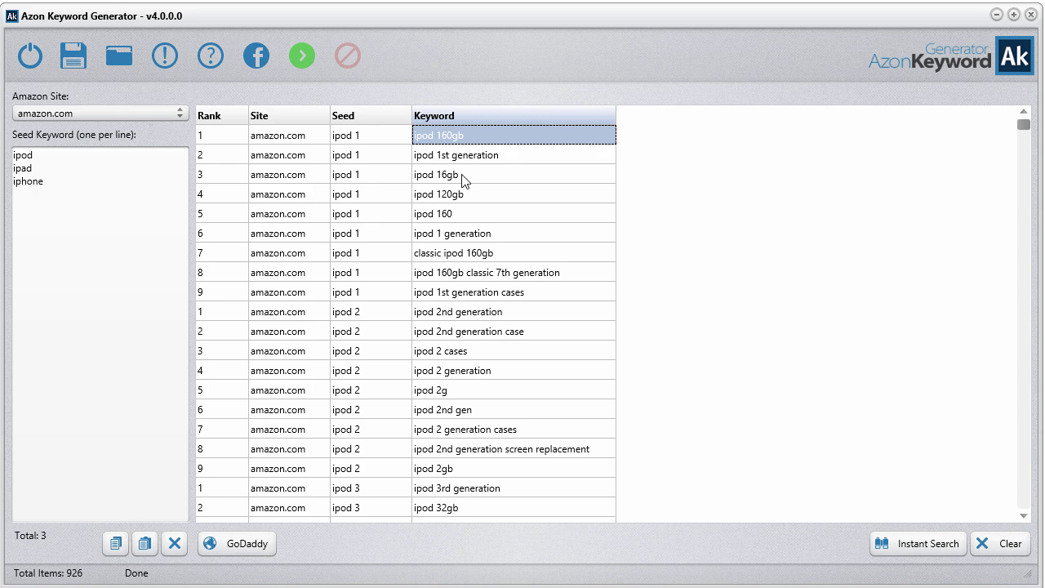
pyautogui.click(497, 360)
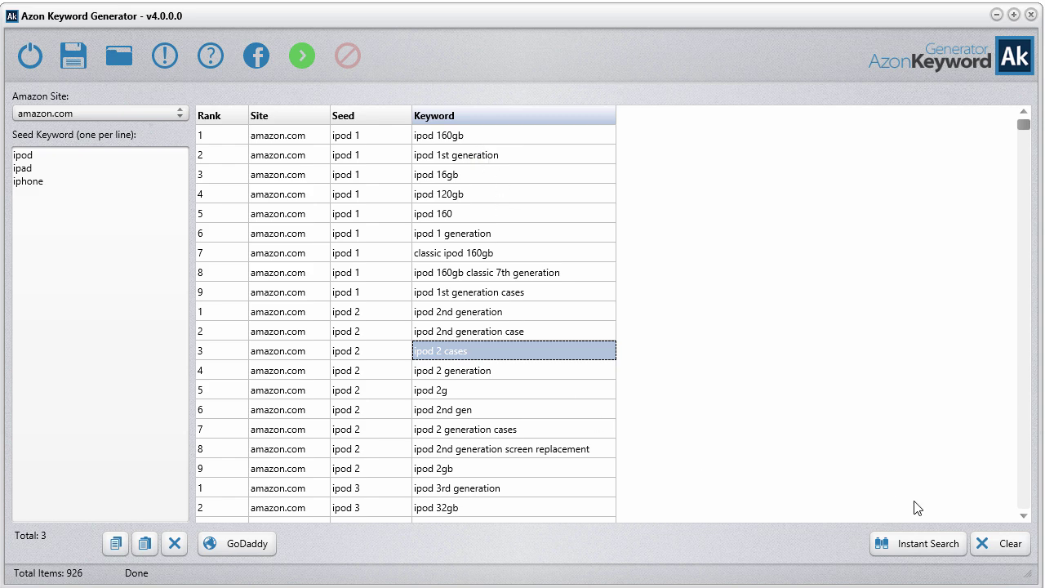
# Filter the generated keywords by "generation" with Instant Search, compare with the full list, and clear the filter.
pyautogui.click(923, 544)
pyautogui.click(469, 507)
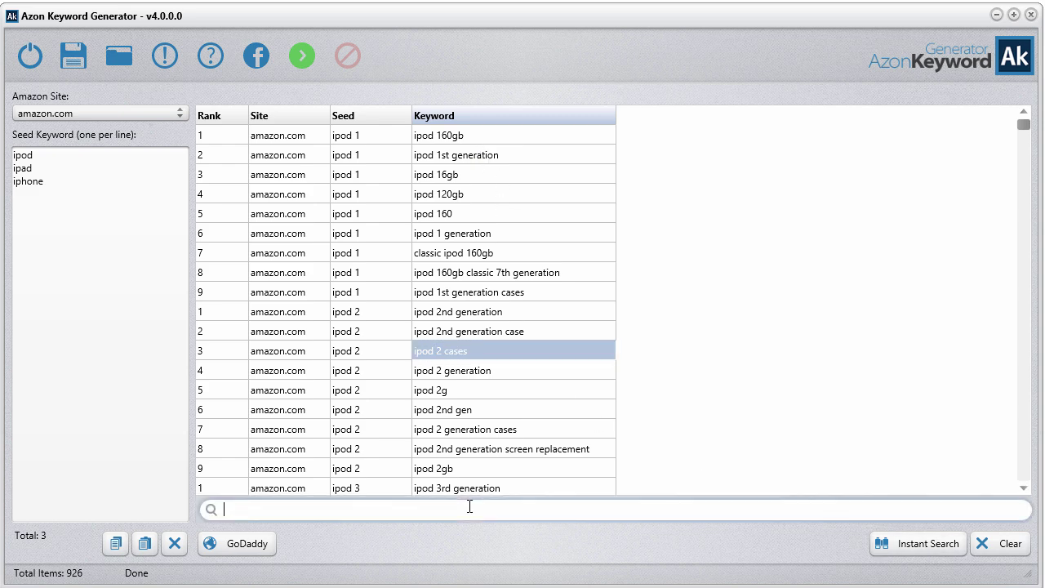
pyautogui.write('generation')
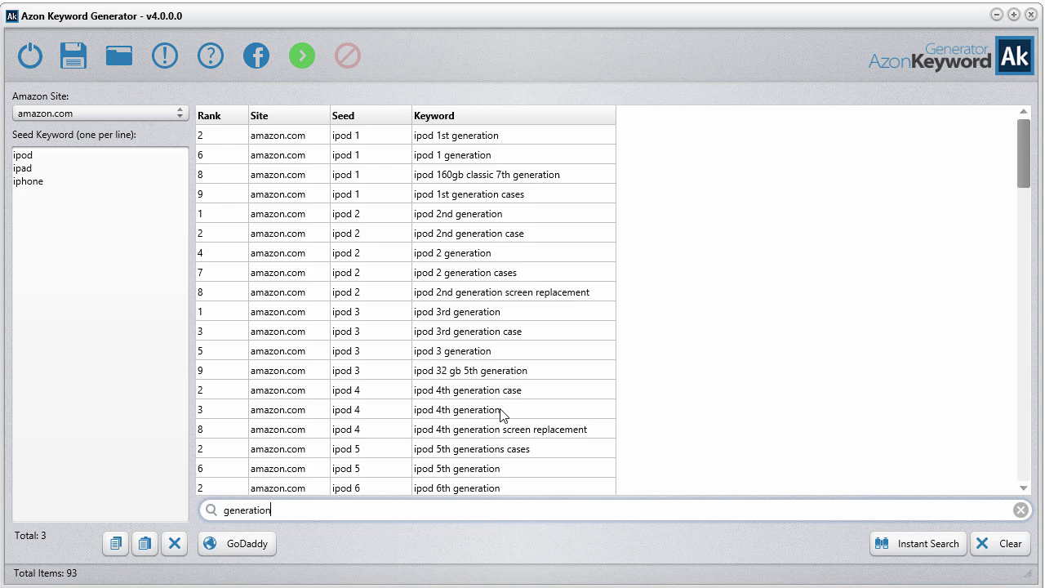
pyautogui.click(1022, 509)
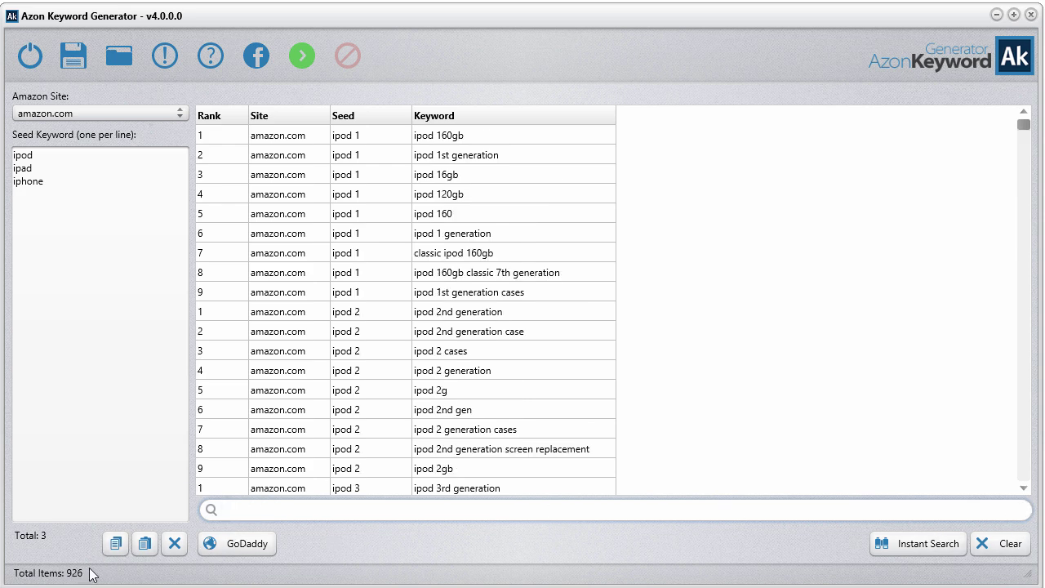
pyautogui.write('generation')
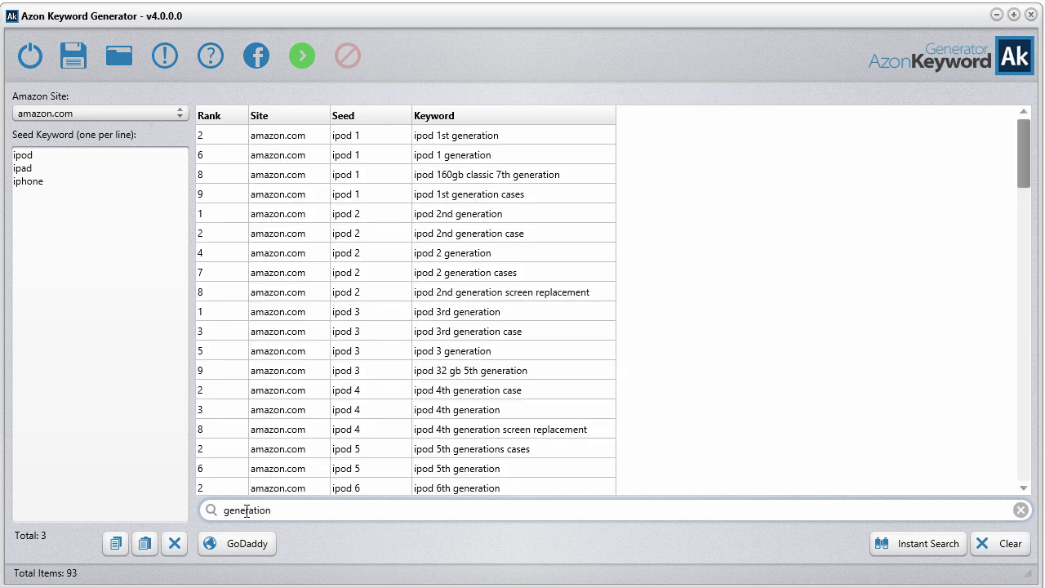
pyautogui.click(498, 254)
pyautogui.scroll(1, 852, 474)
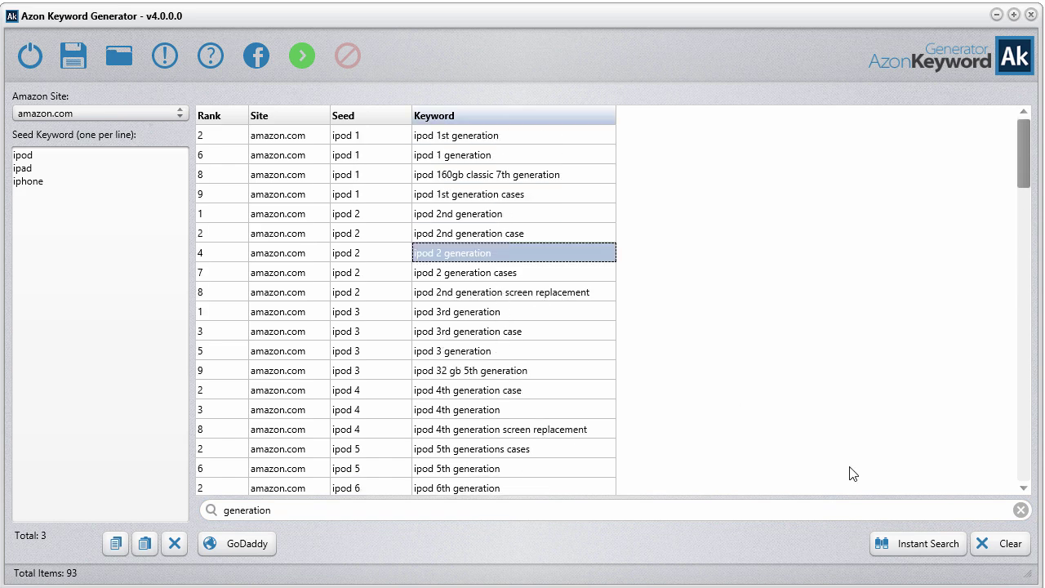
pyautogui.click(1022, 510)
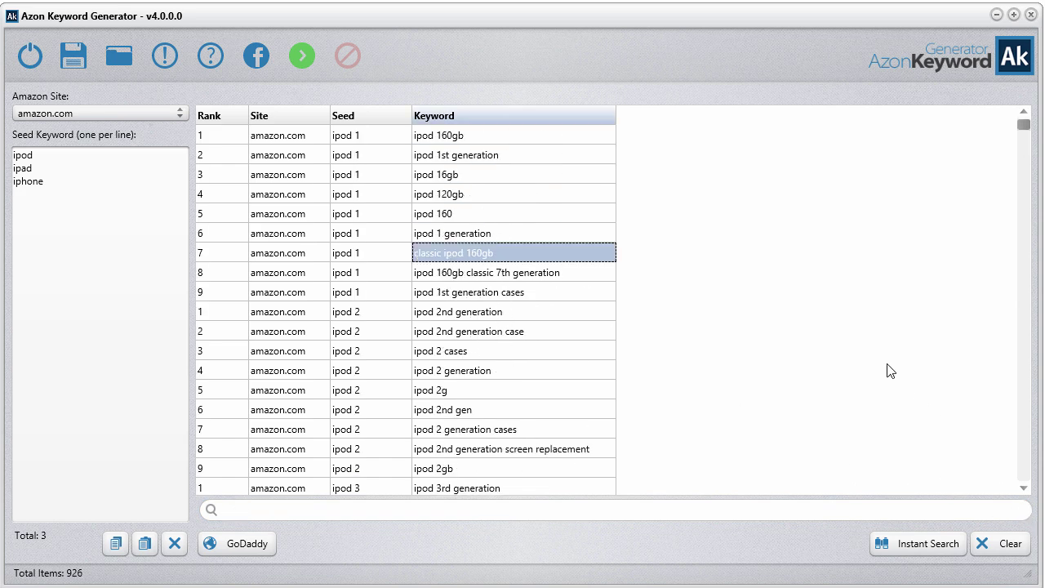
# View Google Trends for the keyword "ipod 1 generation" in an enlarged window, examine its interest over time, and close it.
pyautogui.click(567, 340)
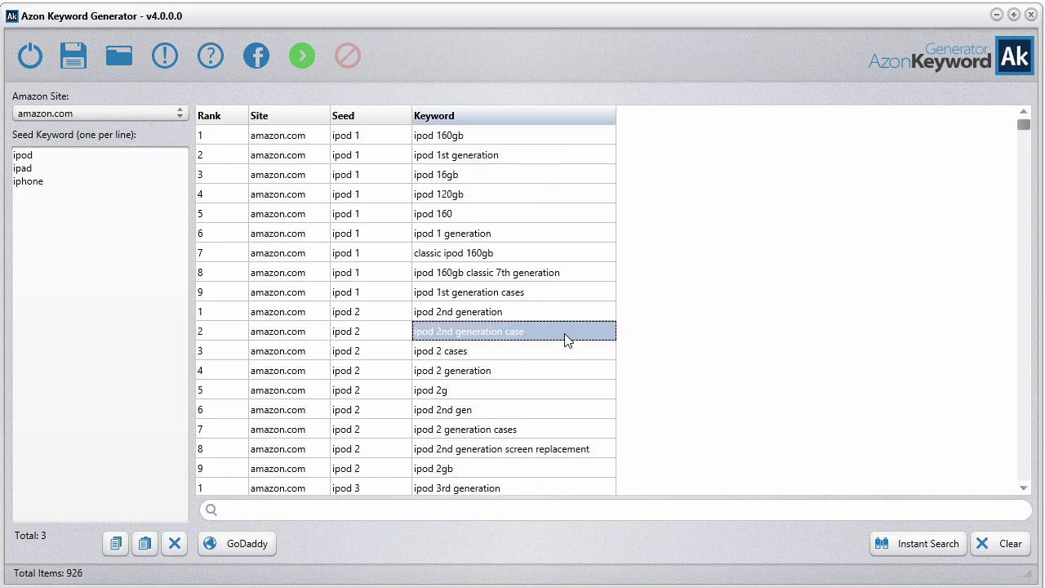
pyautogui.doubleClick(488, 239)
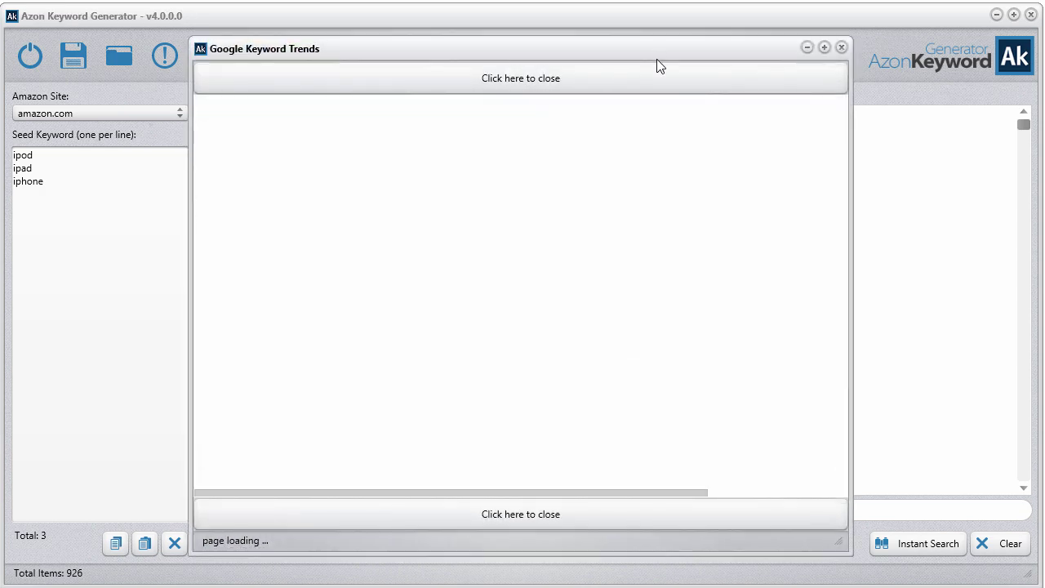
pyautogui.moveTo(656, 54); pyautogui.dragTo(470, 26)
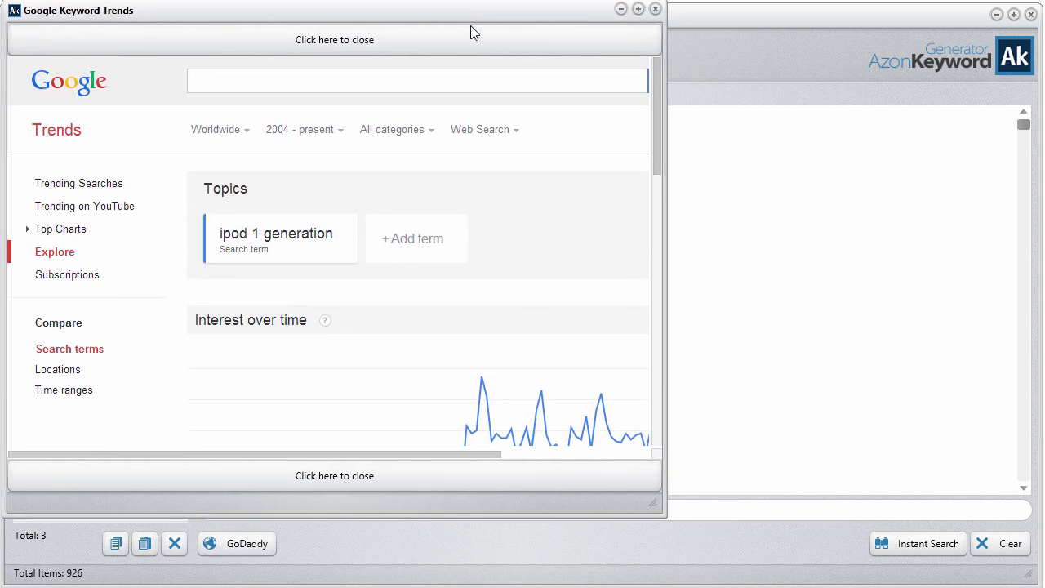
pyautogui.moveTo(654, 504); pyautogui.dragTo(1030, 579)
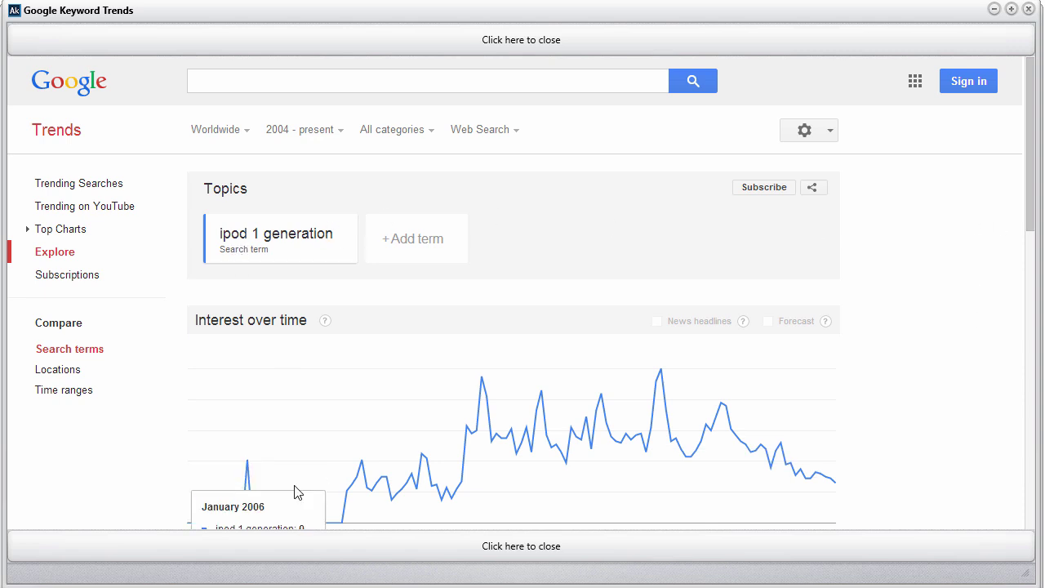
pyautogui.scroll(-3, 1033, 191)
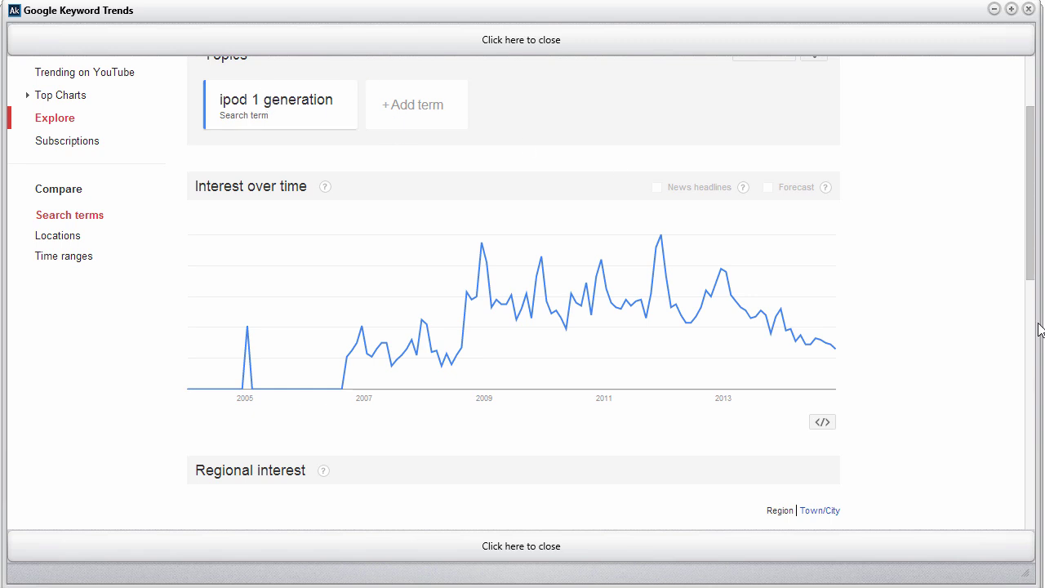
pyautogui.moveTo(1031, 217); pyautogui.dragTo(1033, 164)
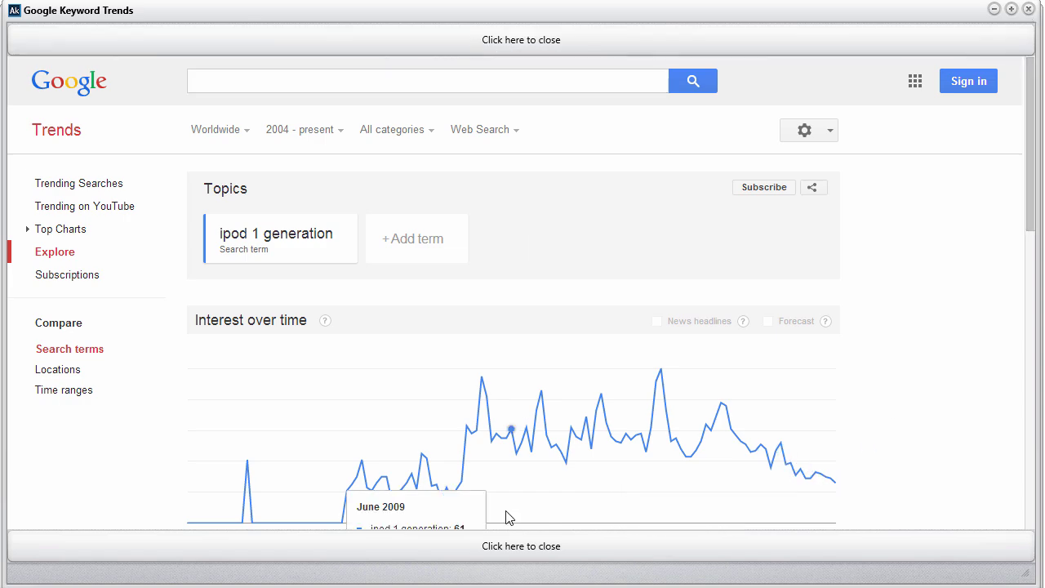
pyautogui.click(519, 545)
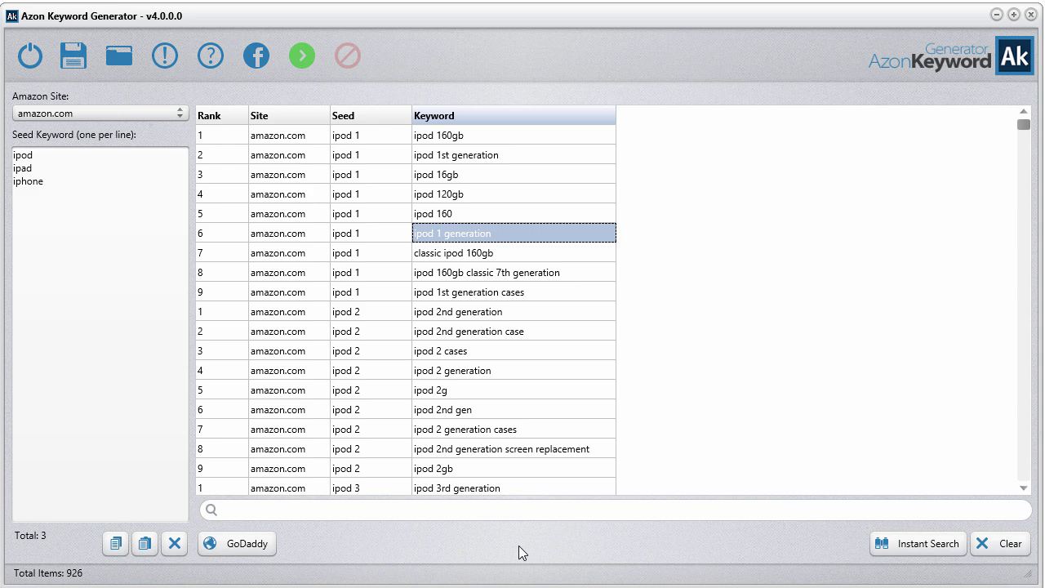
# View Google Trends for the keyword "ipod 1st generation cases", examine its interest over time and regional interest, and close it.
pyautogui.rightClick(456, 235)
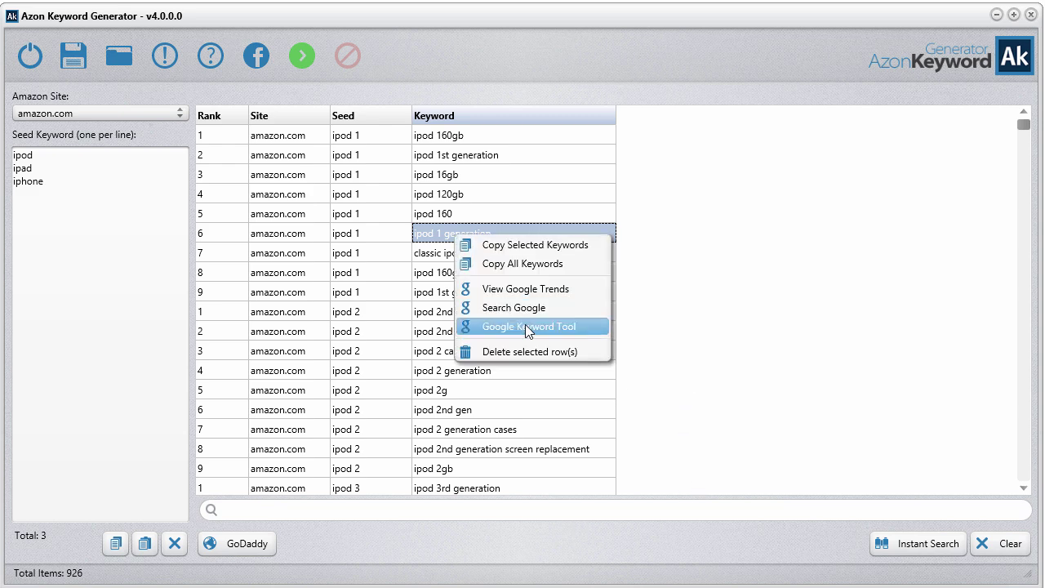
pyautogui.click(535, 292)
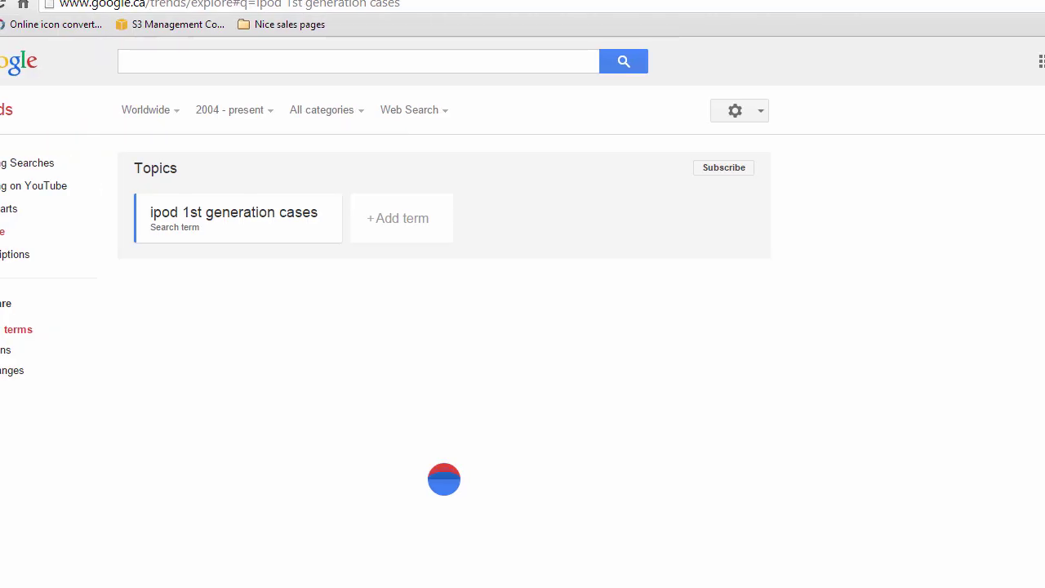
pyautogui.scroll(-2, 883, 376)
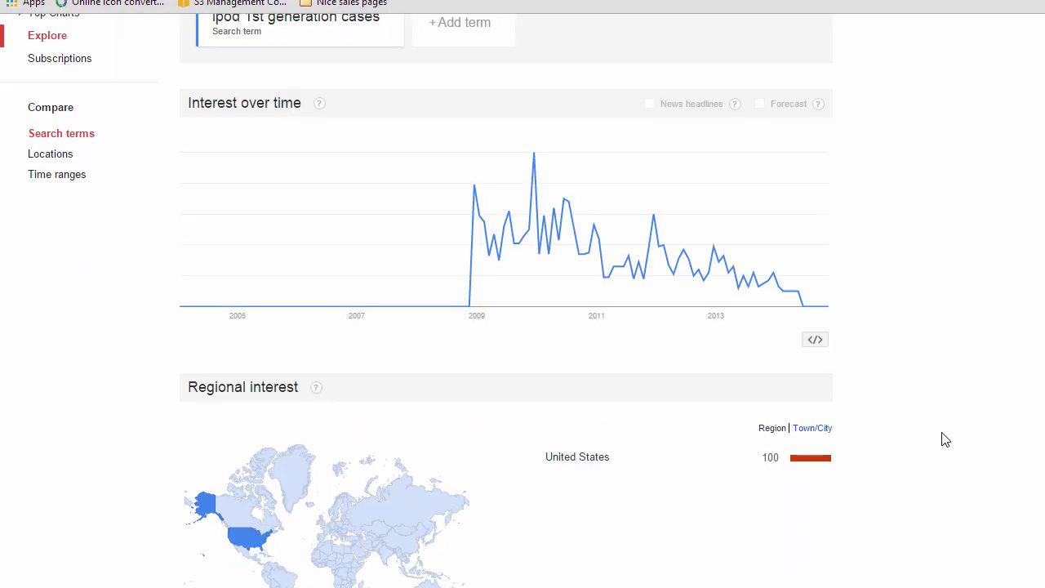
pyautogui.click(945, 0)
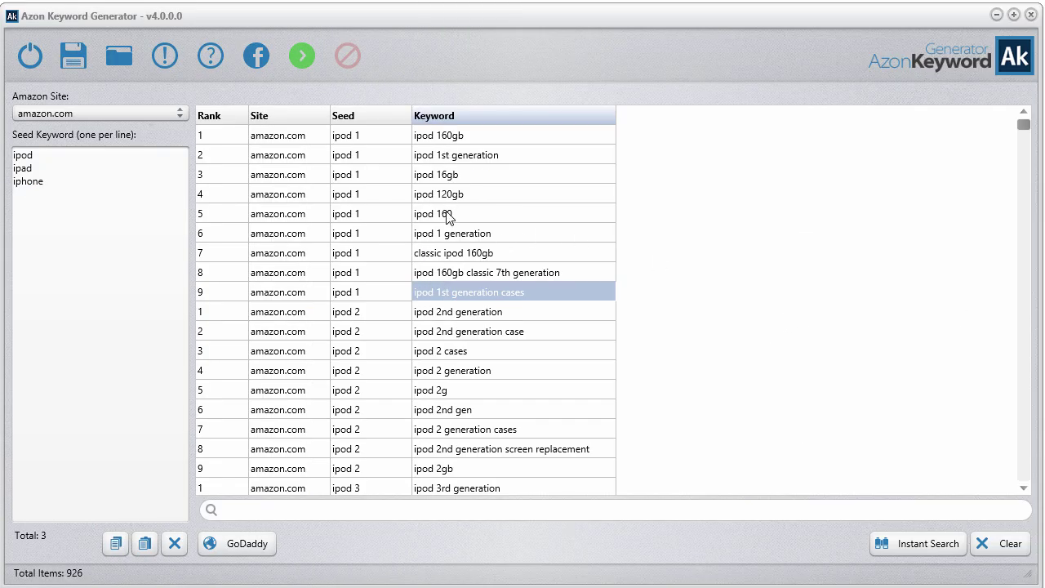
# Sort the keyword results by rank in ascending order and examine the keywords ranked 1.
pyautogui.click(225, 119)
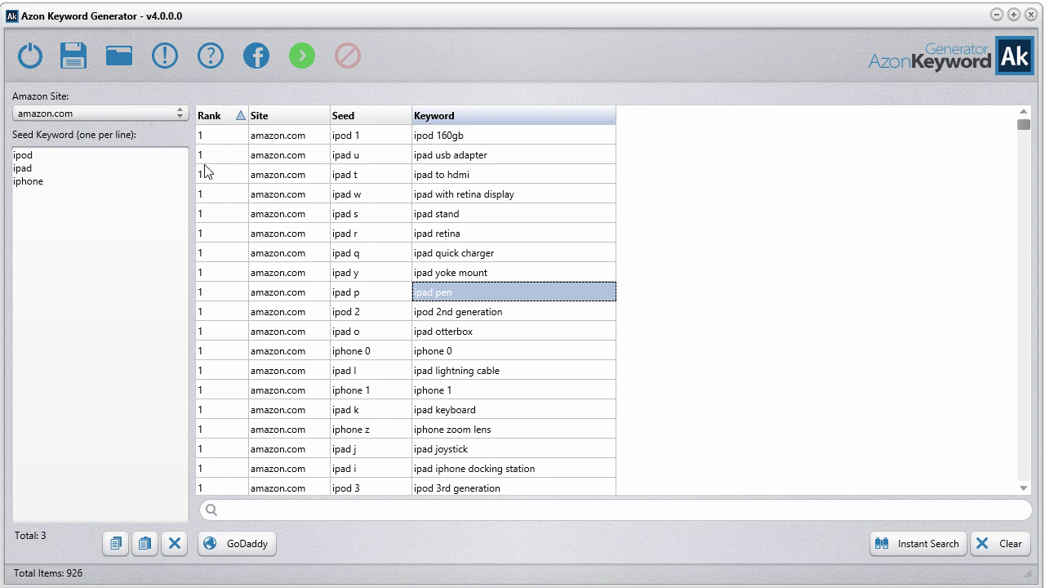
pyautogui.moveTo(211, 135); pyautogui.dragTo(230, 455)
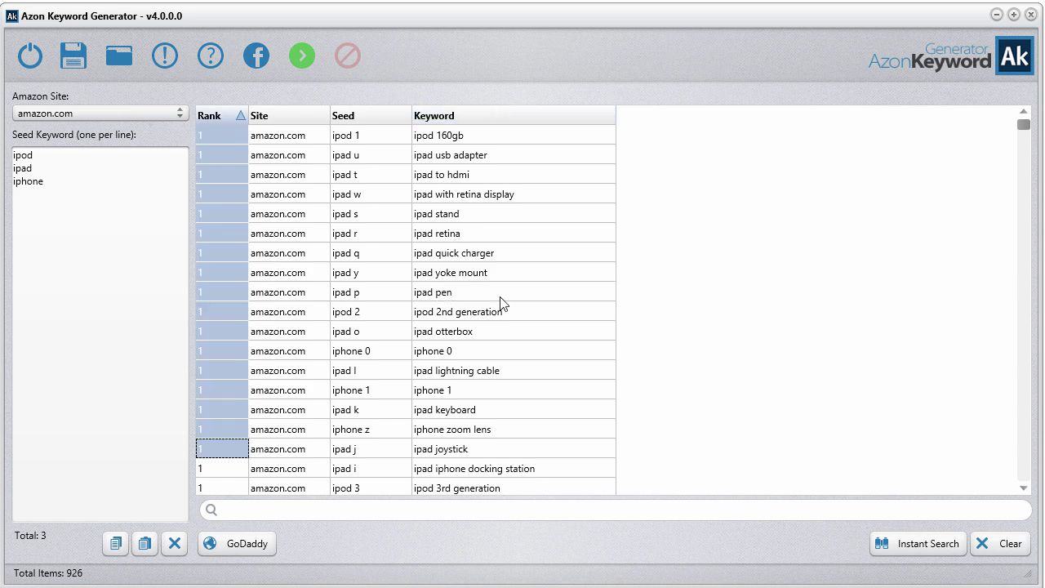
pyautogui.click(497, 294)
# View Google Trends for the keyword "ipad quick charger", examine its interest over time, and close the trends window.
pyautogui.click(480, 256)
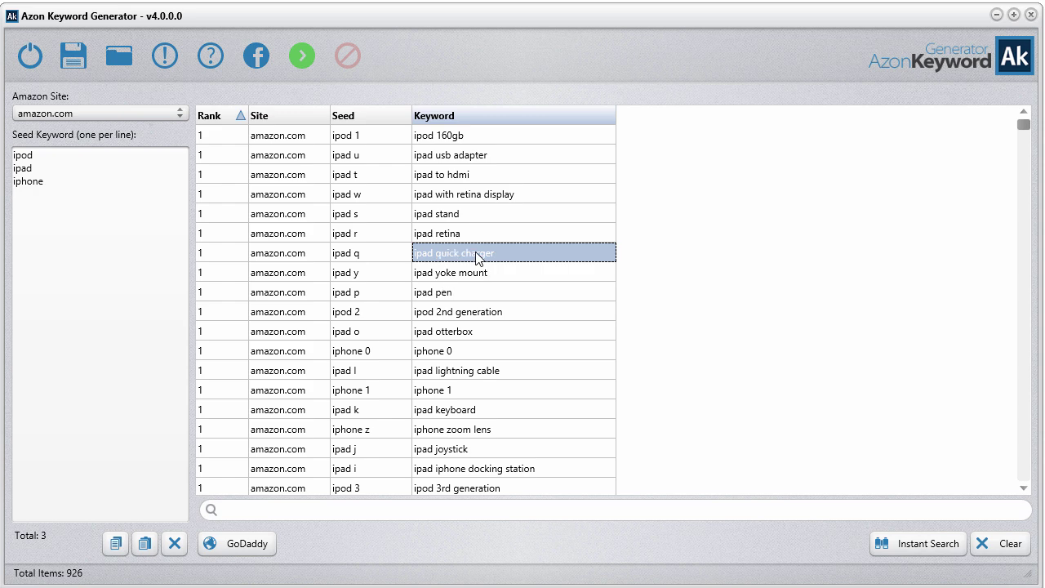
pyautogui.rightClick(477, 254)
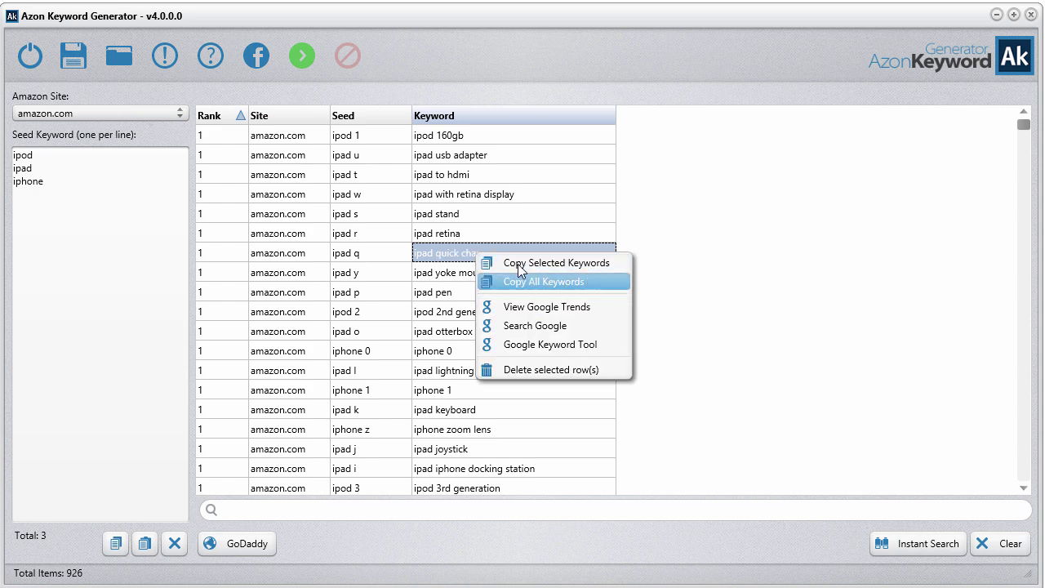
pyautogui.click(541, 307)
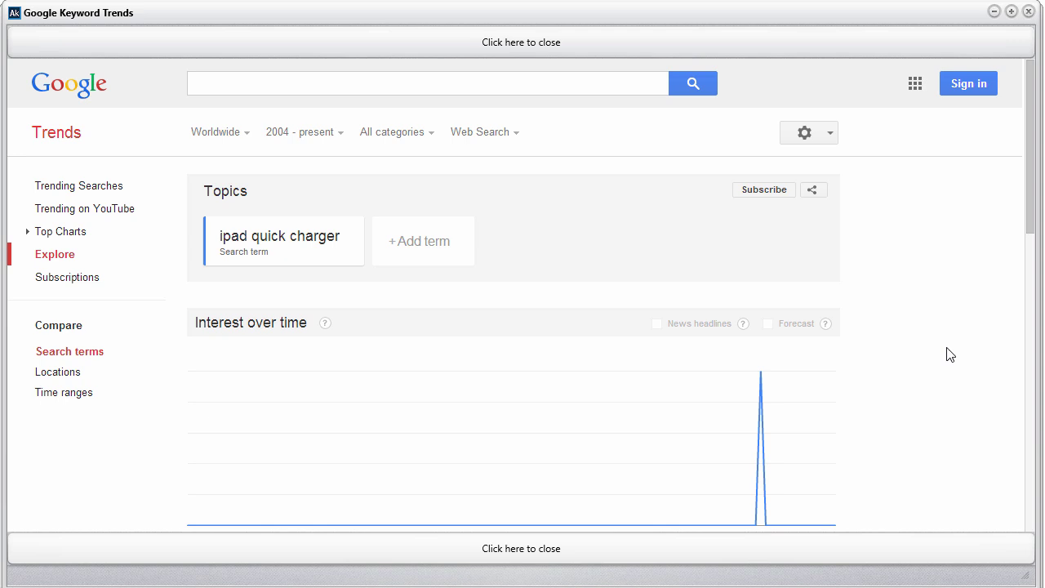
pyautogui.moveTo(1029, 214); pyautogui.dragTo(1019, 161)
pyautogui.click(1005, 45)
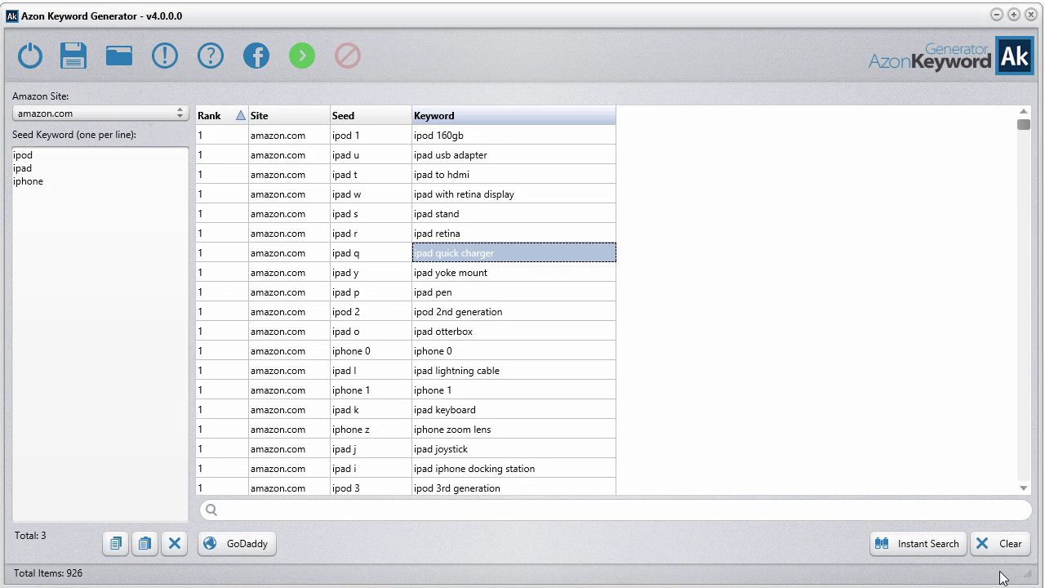
# Try to view the Google Trends data for the keyword "ipad pen", and close the trends window.
pyautogui.press('Down')
pyautogui.press('Down')
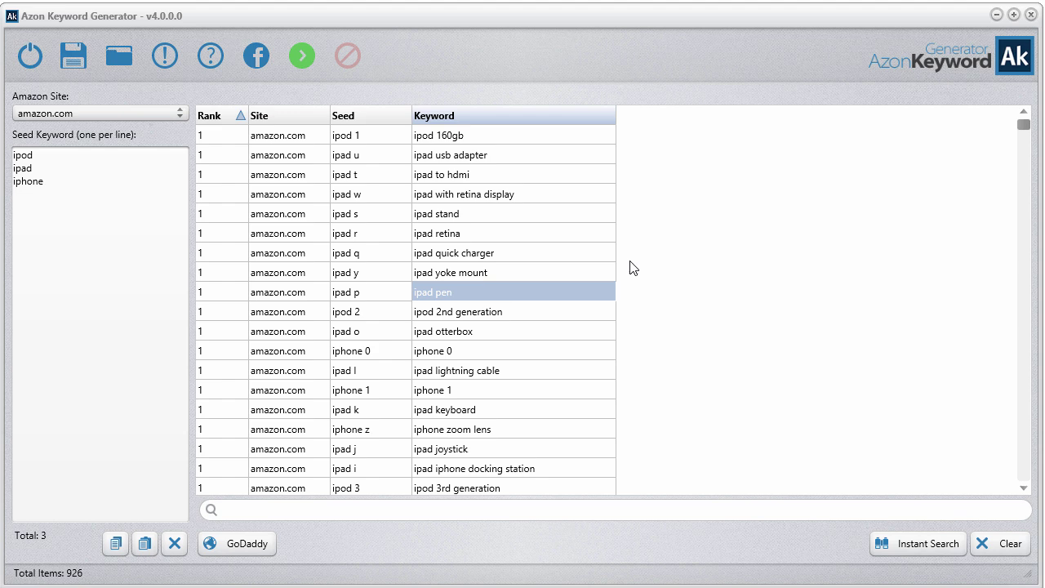
pyautogui.doubleClick(466, 291)
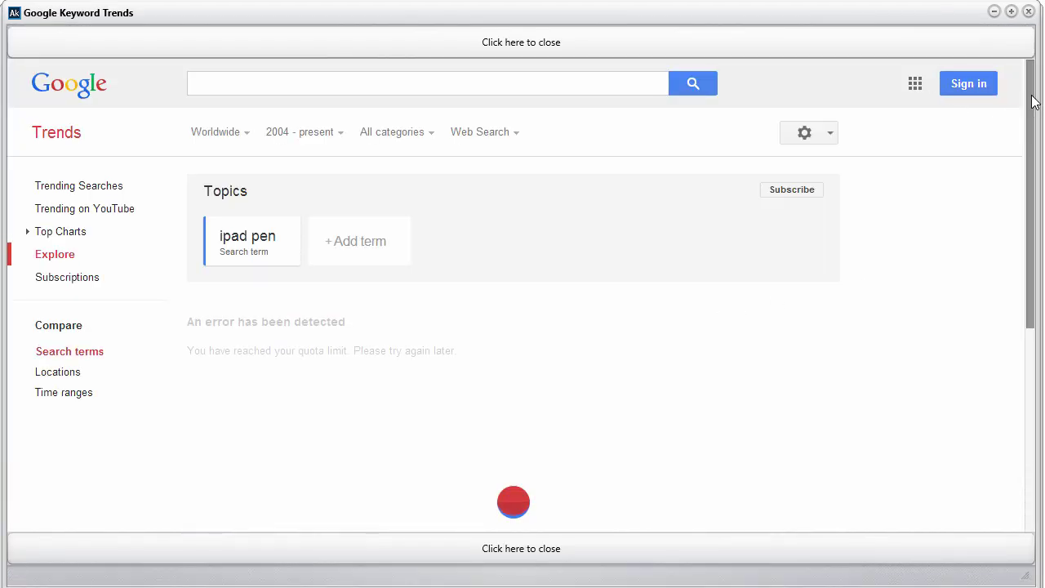
pyautogui.moveTo(1033, 101)
pyautogui.mouseDown()
pyautogui.moveTo(1035, 325)
pyautogui.moveTo(1021, 104)
pyautogui.mouseUp()
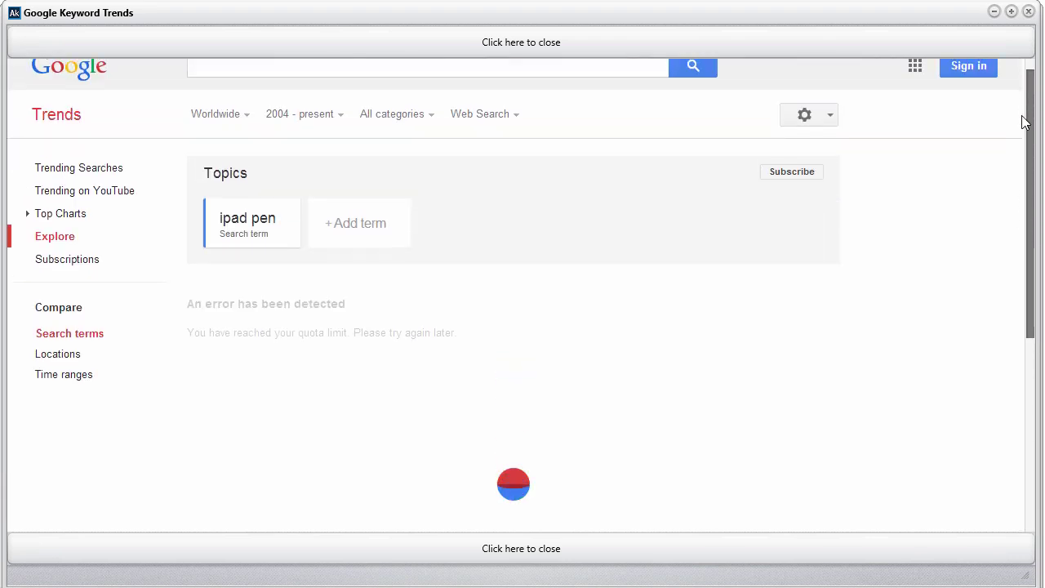
pyautogui.scroll(-2, 1026, 121)
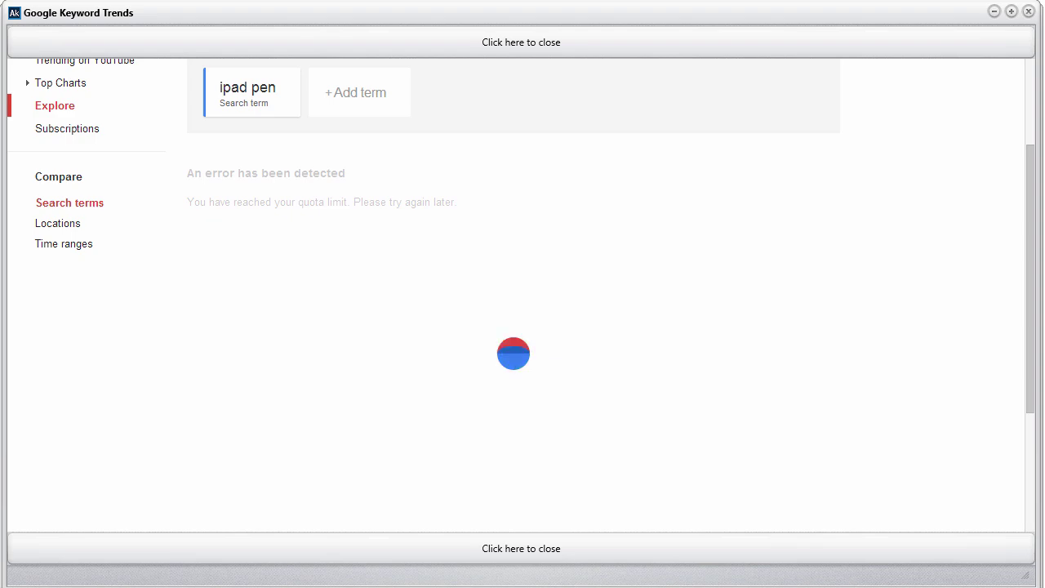
pyautogui.press('Escape')
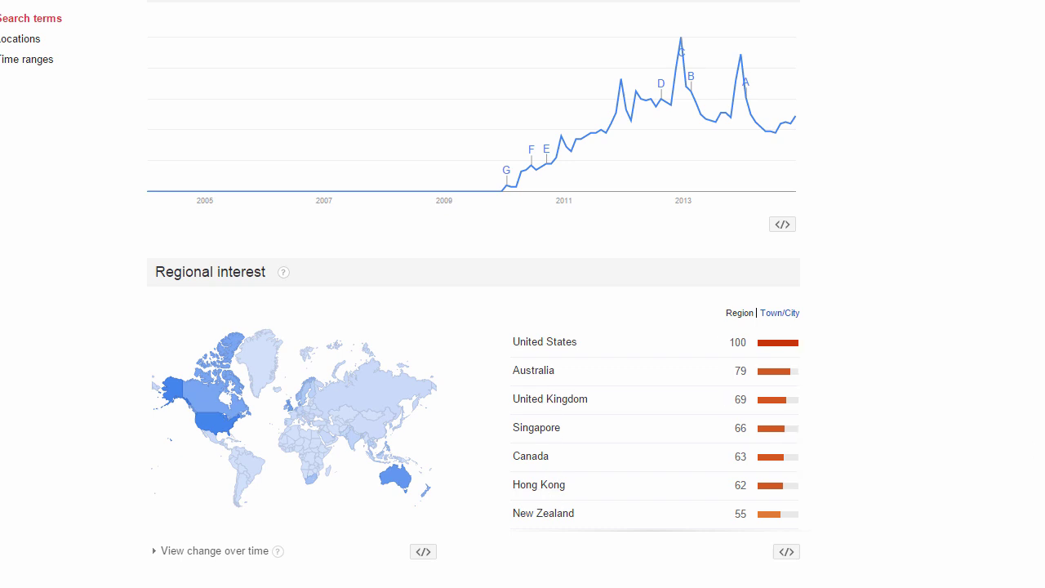
# Examine the regional interest, related topics and related queries on the iPad keyboard Google Trends page.
pyautogui.scroll(-4, 474, 327)
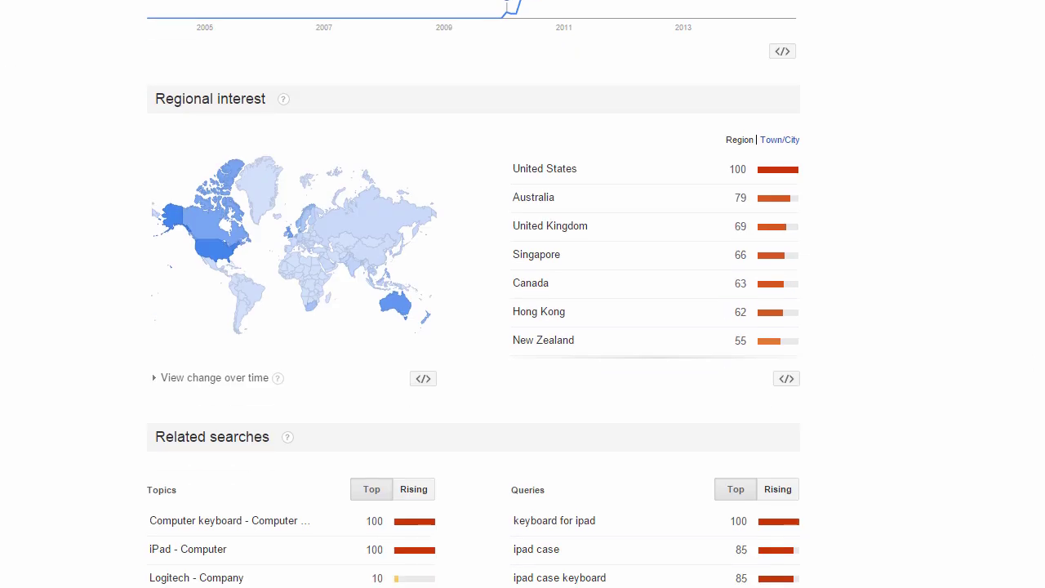
pyautogui.scroll(-3, 988, 322)
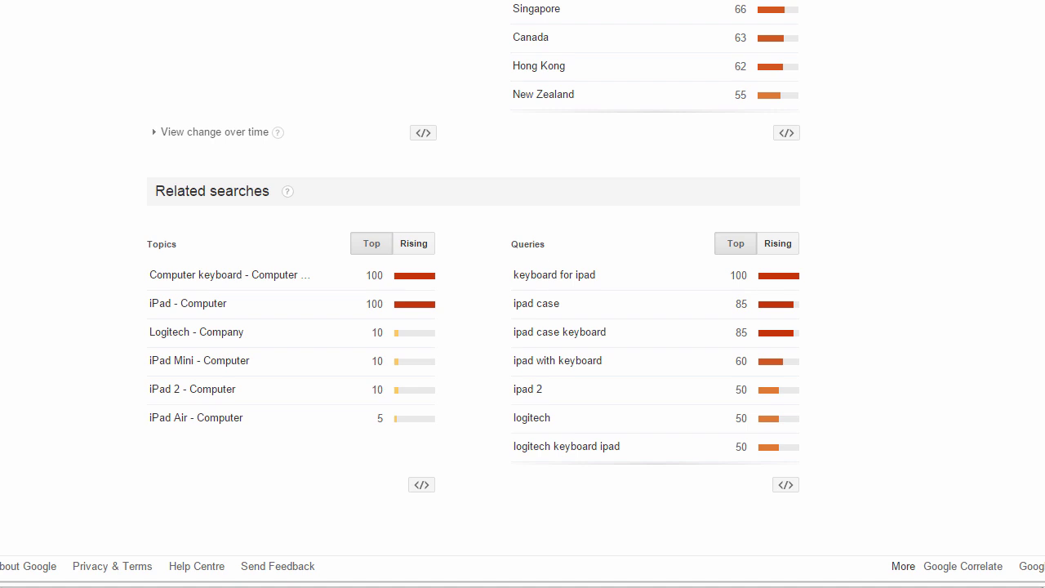
pyautogui.scroll(5, 522, 294)
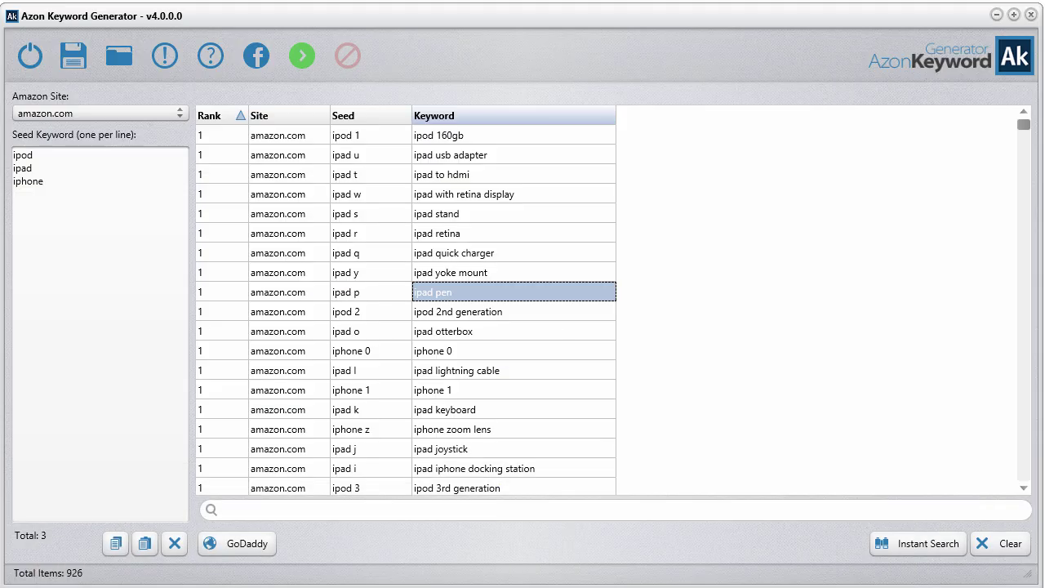
# Sort the keyword results by seed in ascending order, and re-sort them by keyword in descending order.
pyautogui.click(492, 378)
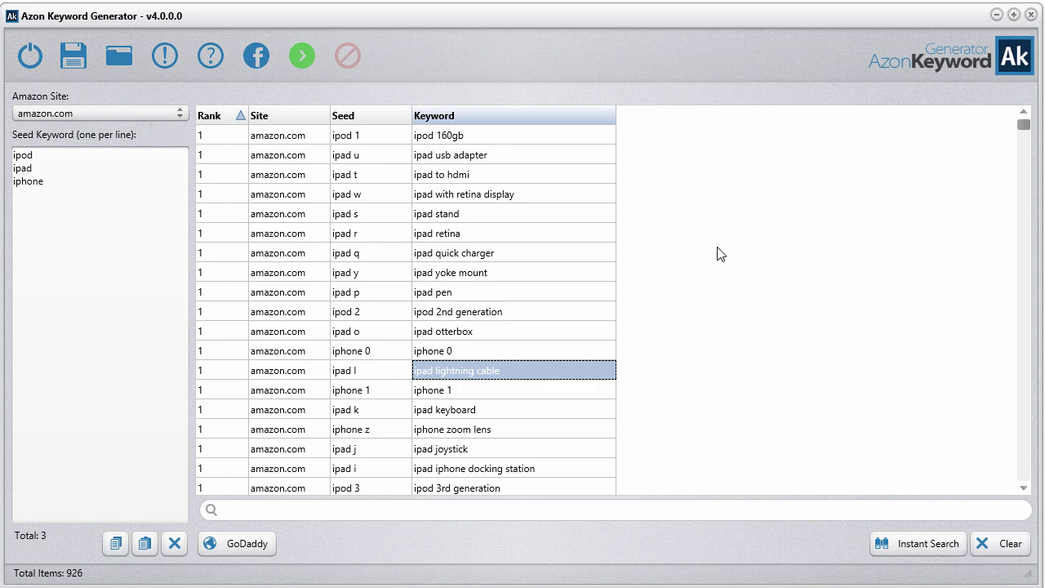
pyautogui.click(381, 116)
pyautogui.click(381, 117)
pyautogui.click(382, 117)
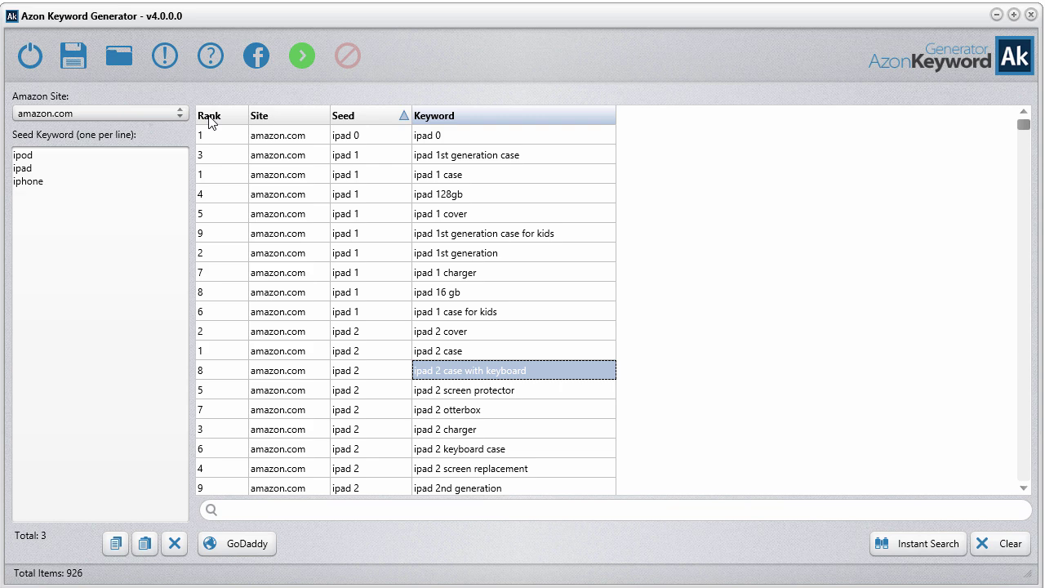
pyautogui.click(575, 120)
pyautogui.click(511, 119)
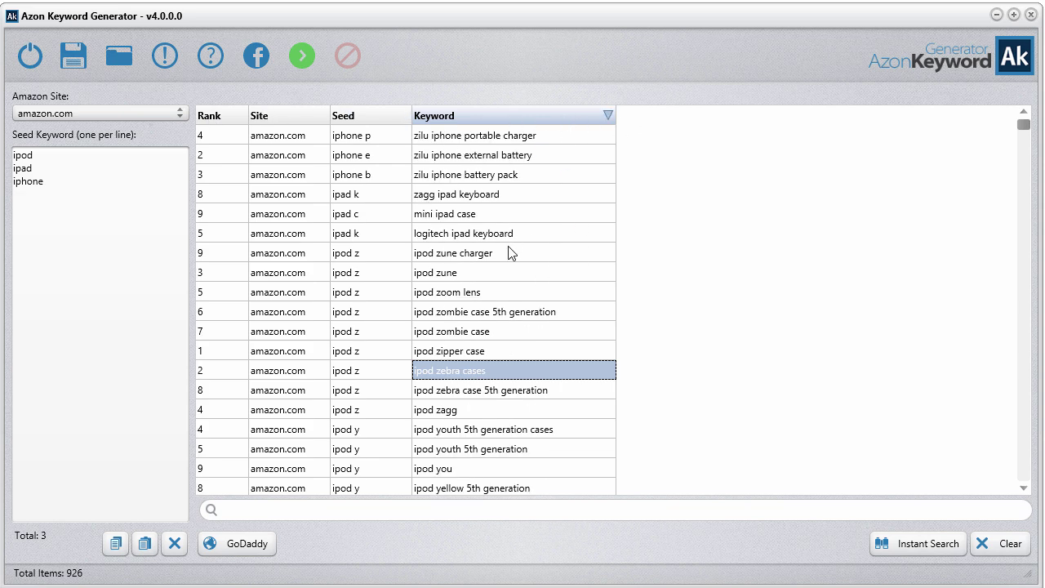
# Check the available save formats, and copy the keywords from "zilu iphone battery pack" through "ipod zagg" in the results list.
pyautogui.click(78, 66)
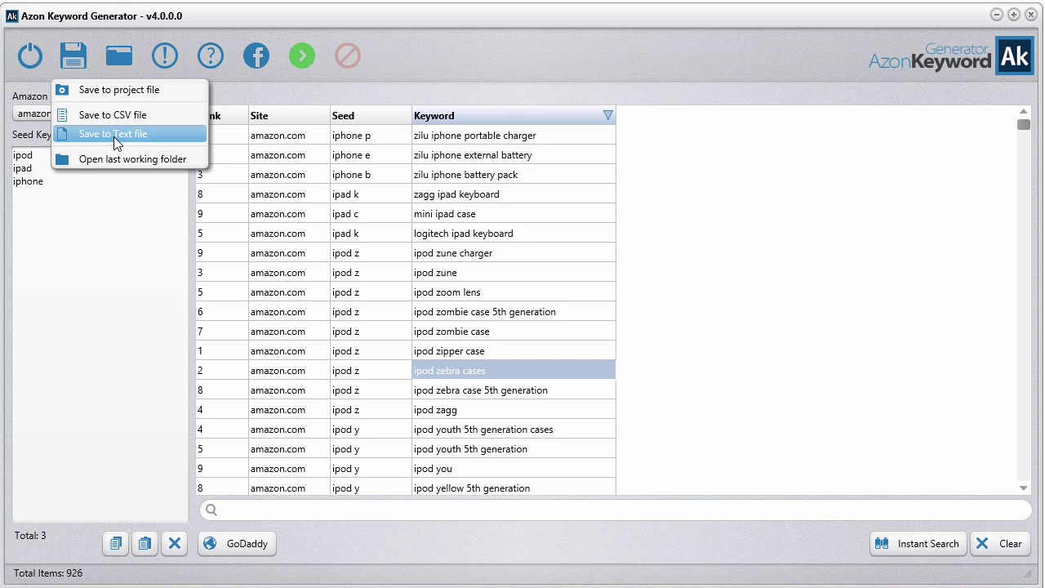
pyautogui.moveTo(416, 221); pyautogui.dragTo(532, 411)
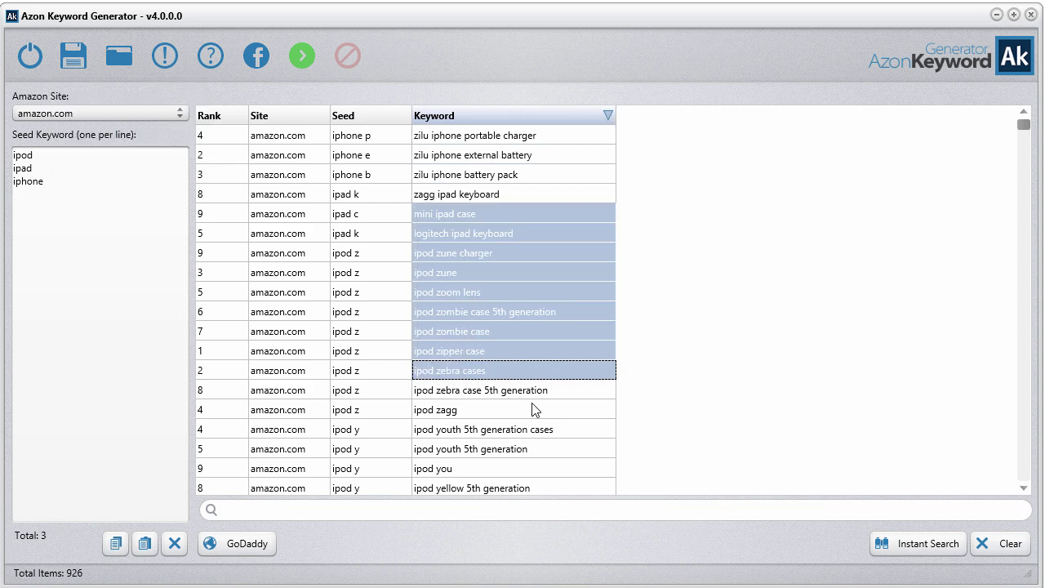
pyautogui.click(532, 411)
pyautogui.moveTo(512, 181); pyautogui.dragTo(516, 419)
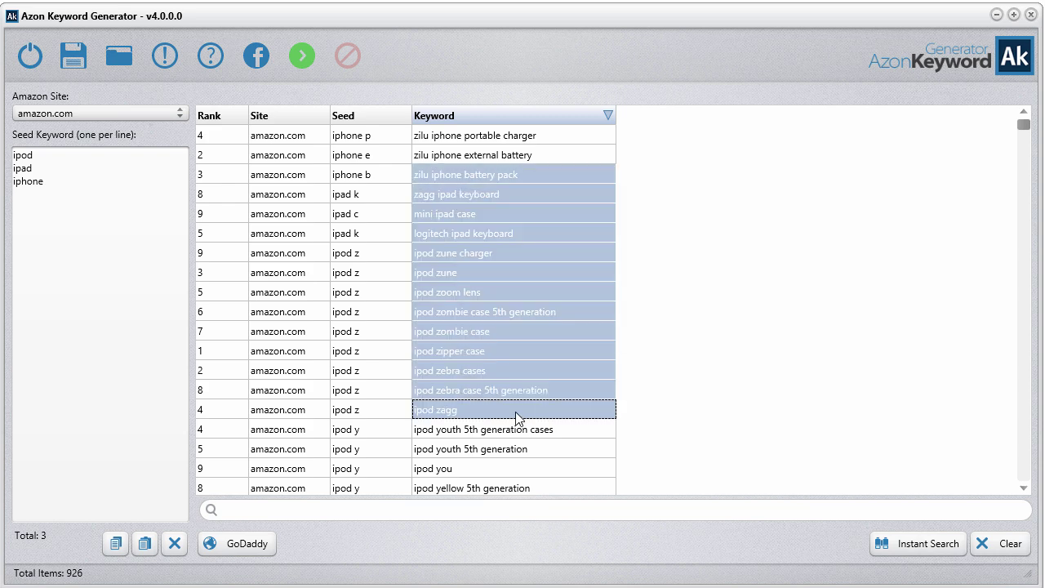
pyautogui.rightClick(506, 360)
pyautogui.click(539, 369)
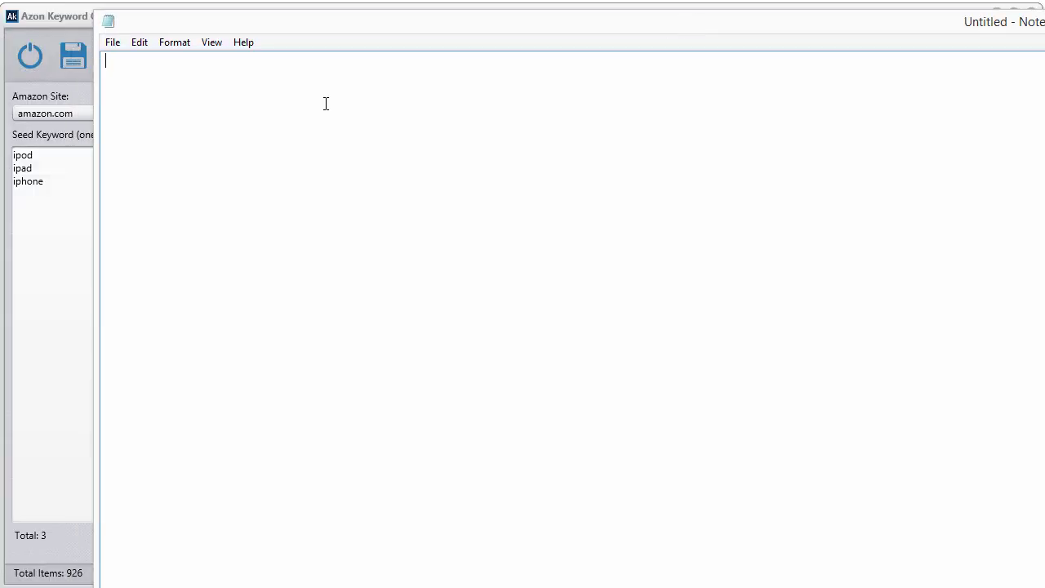
# Paste the copied keywords into an untitled Notepad document, and close it without saving.
pyautogui.click(137, 42)
pyautogui.click(163, 121)
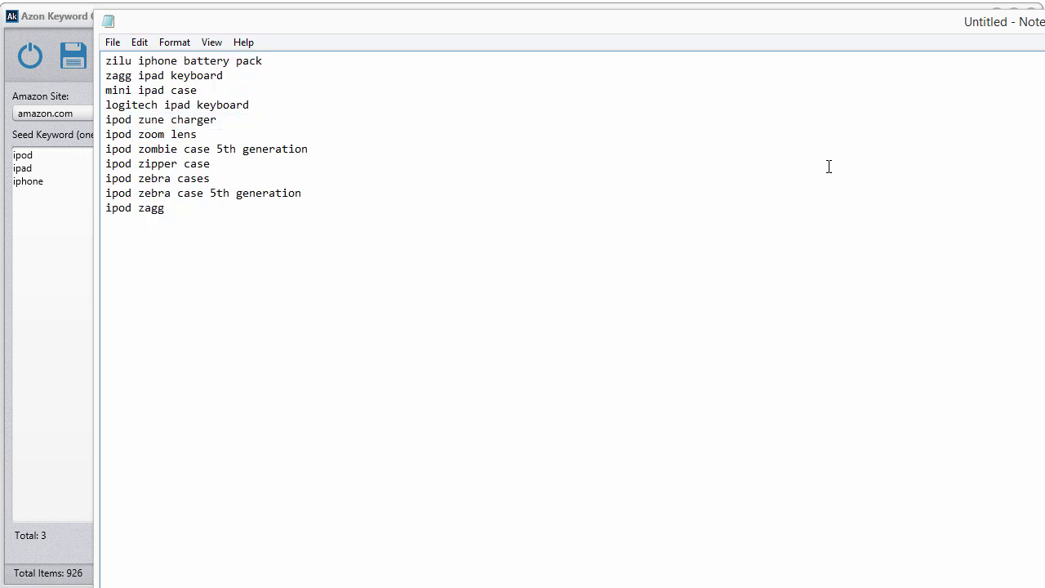
pyautogui.hotkey('alt', 'F4')
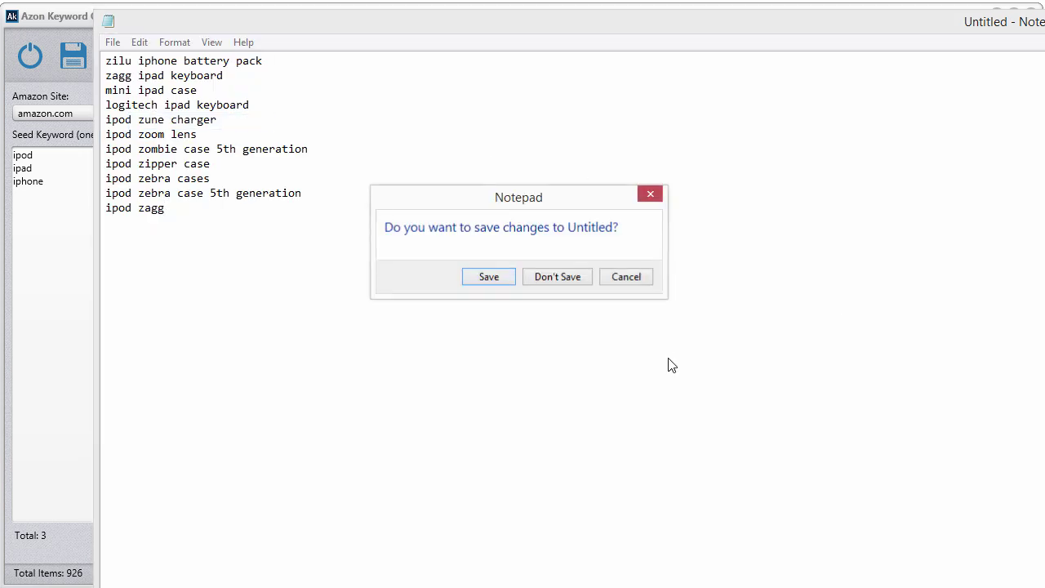
pyautogui.click(555, 278)
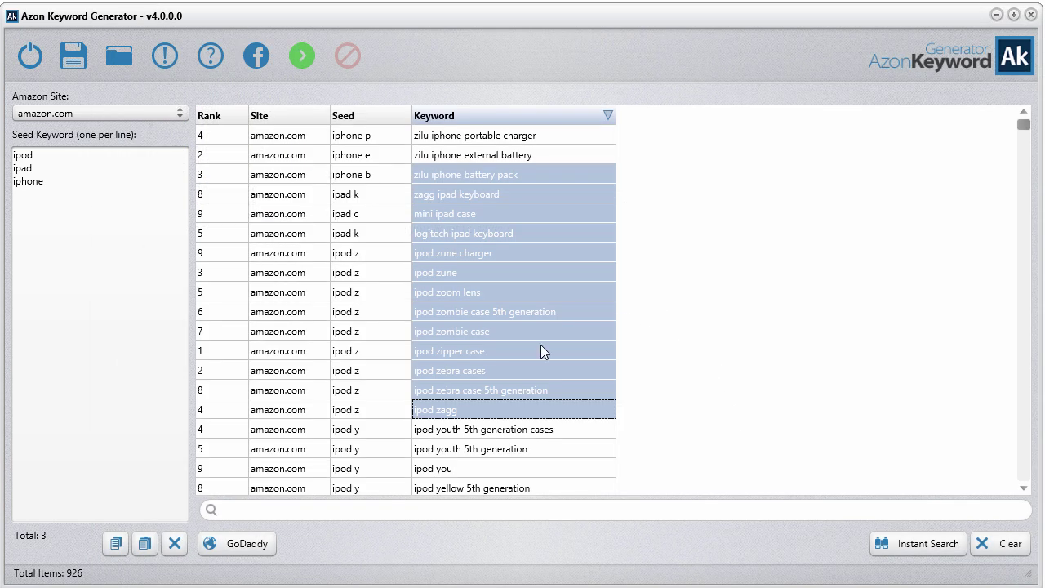